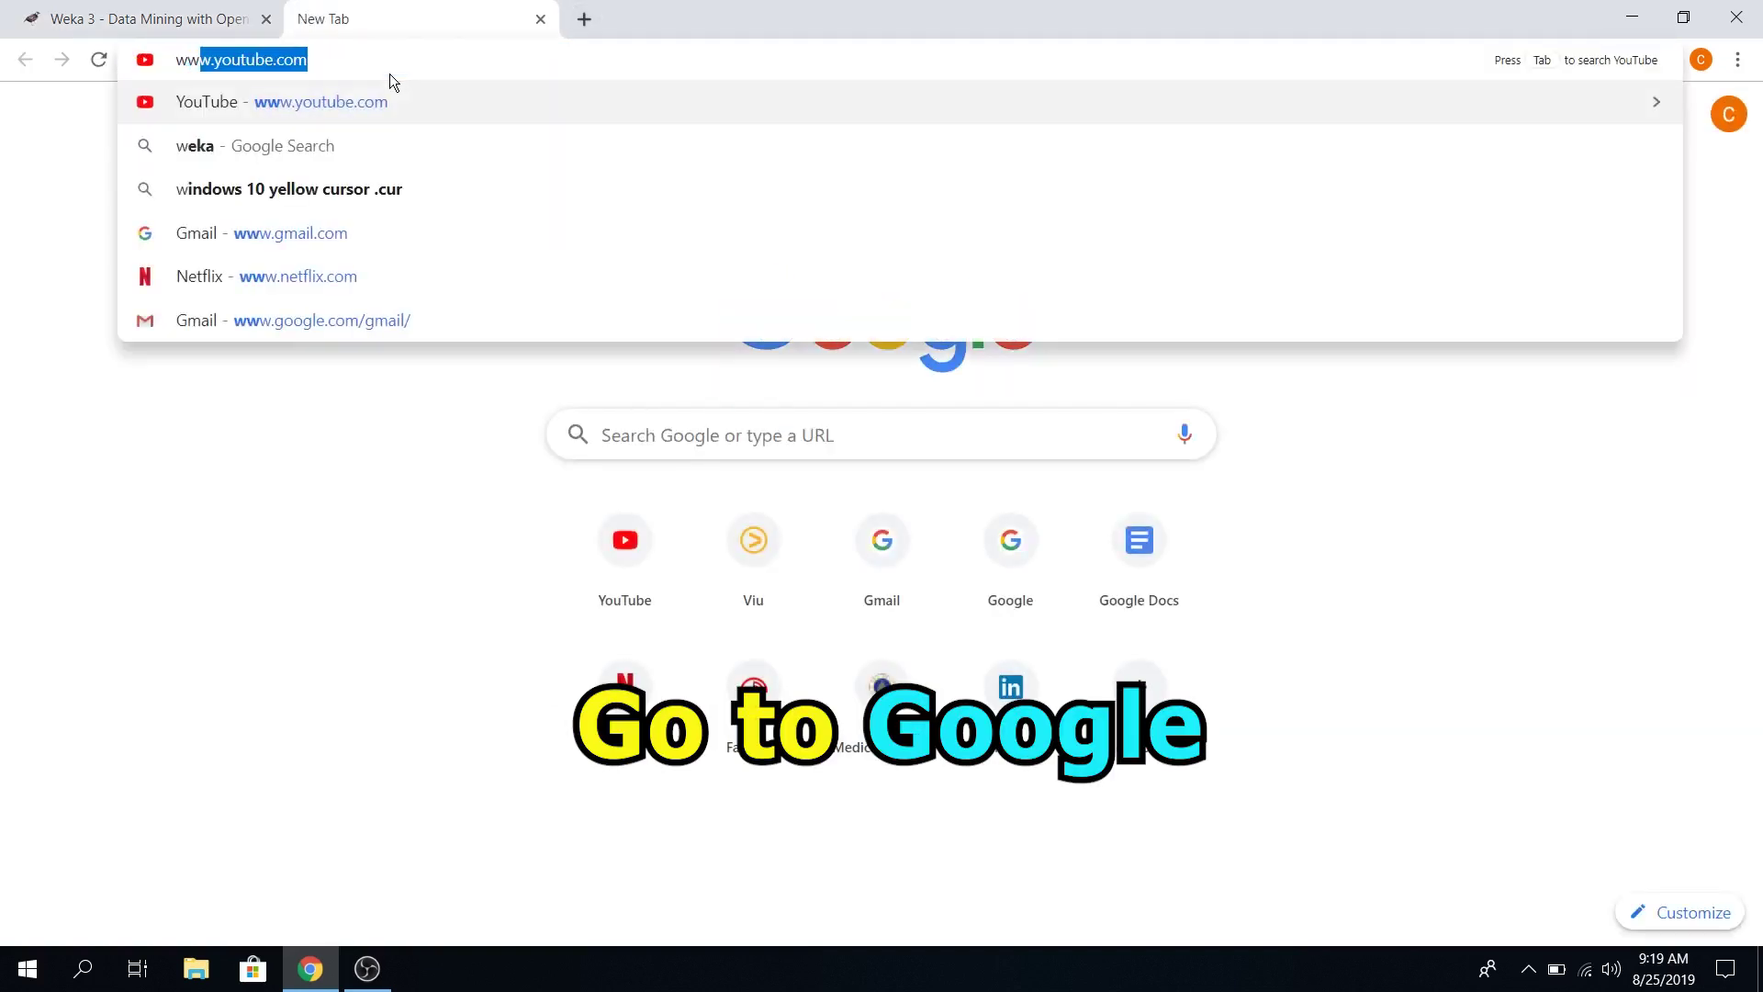
pyautogui.write('w.go')
# Search Google for weka, then open the official Weka 3 site and its download page.
pyautogui.press('Return')
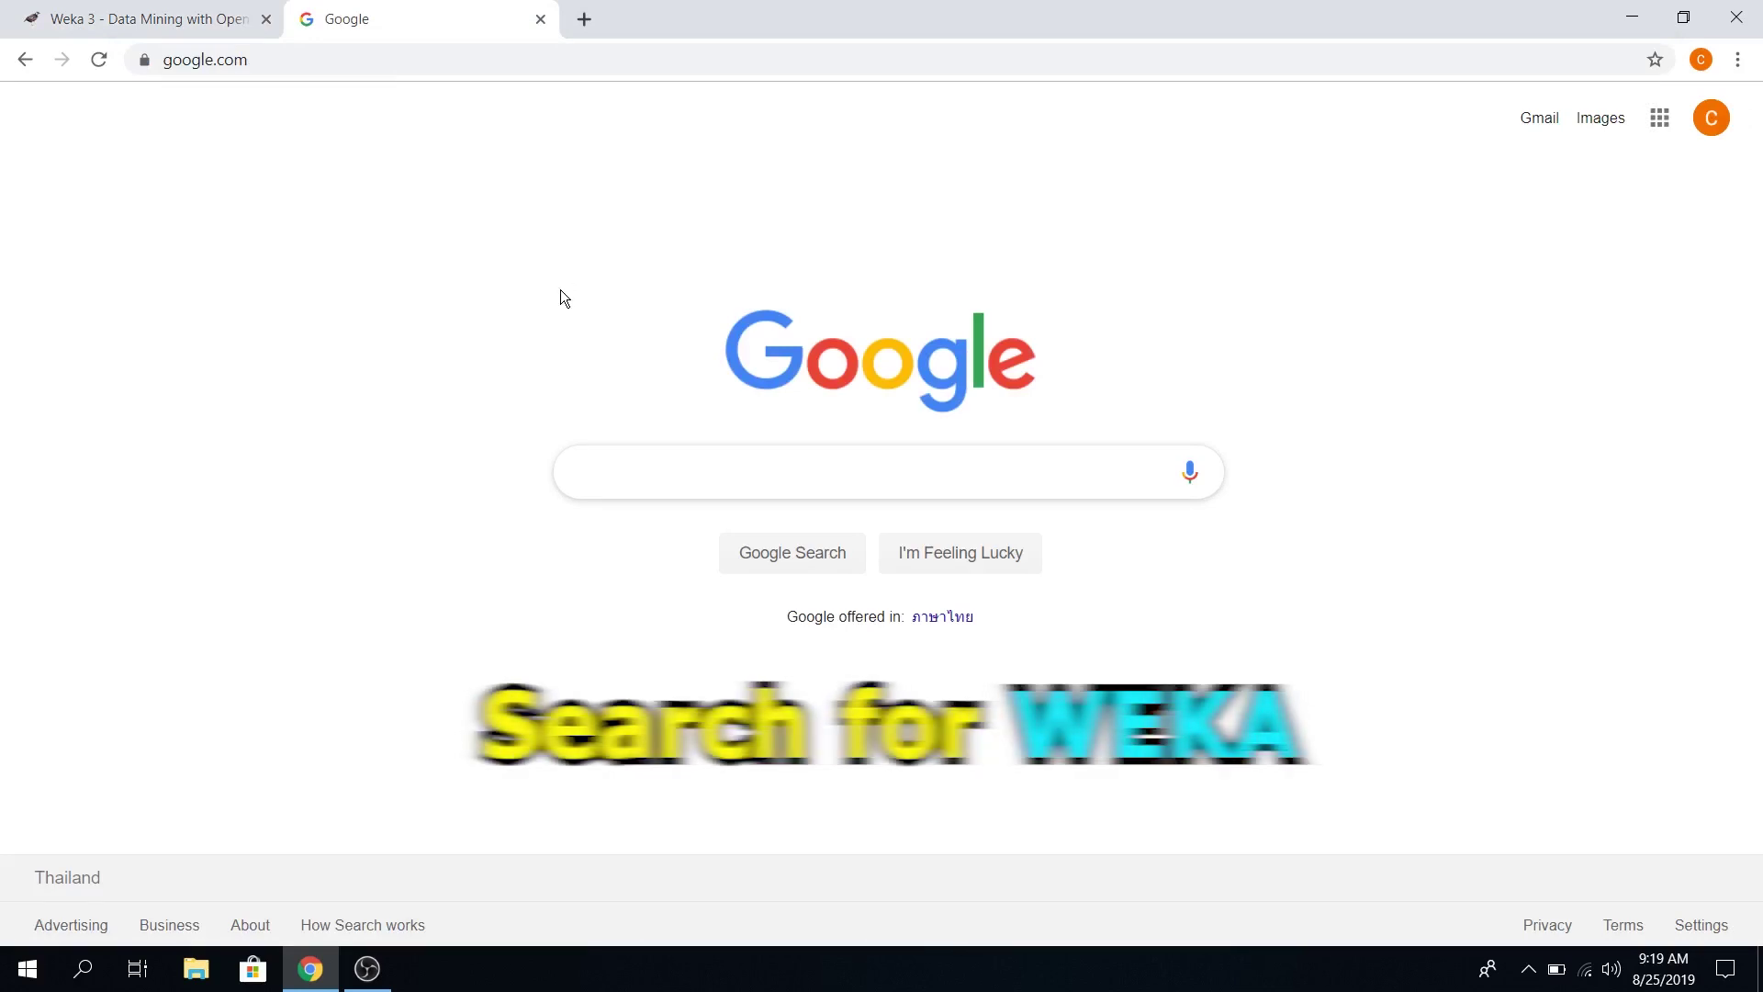
pyautogui.click(638, 472)
pyautogui.write('weka')
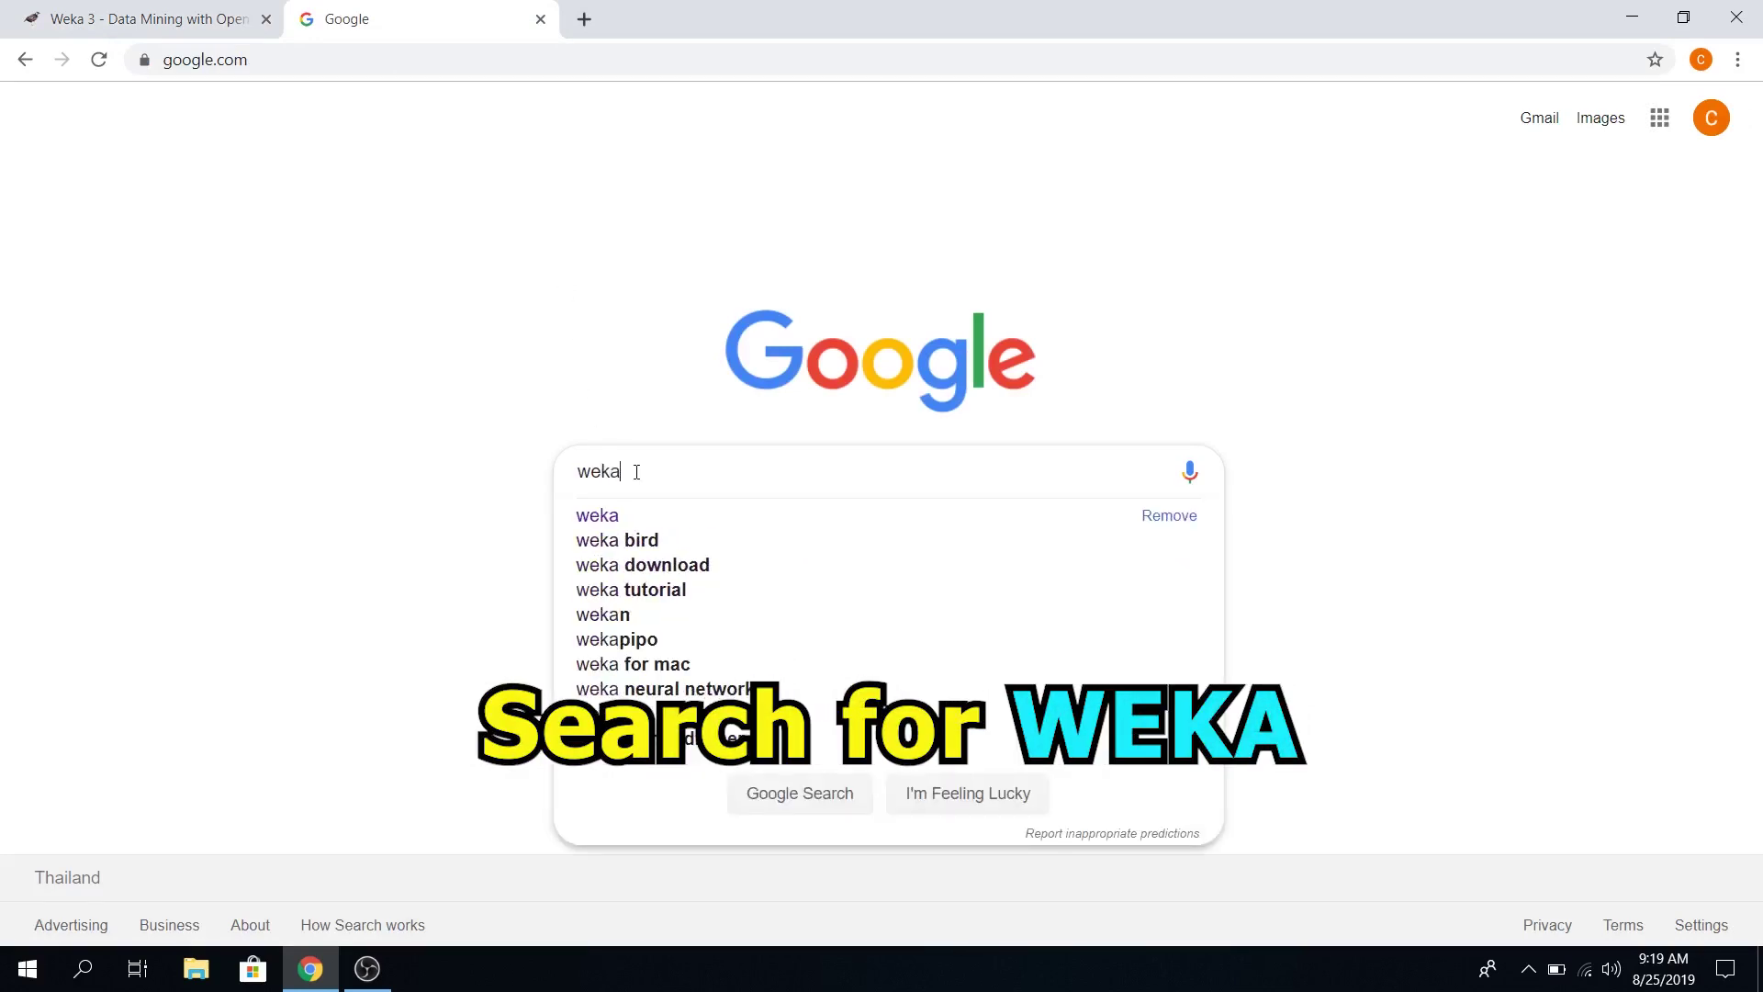
pyautogui.press('Return')
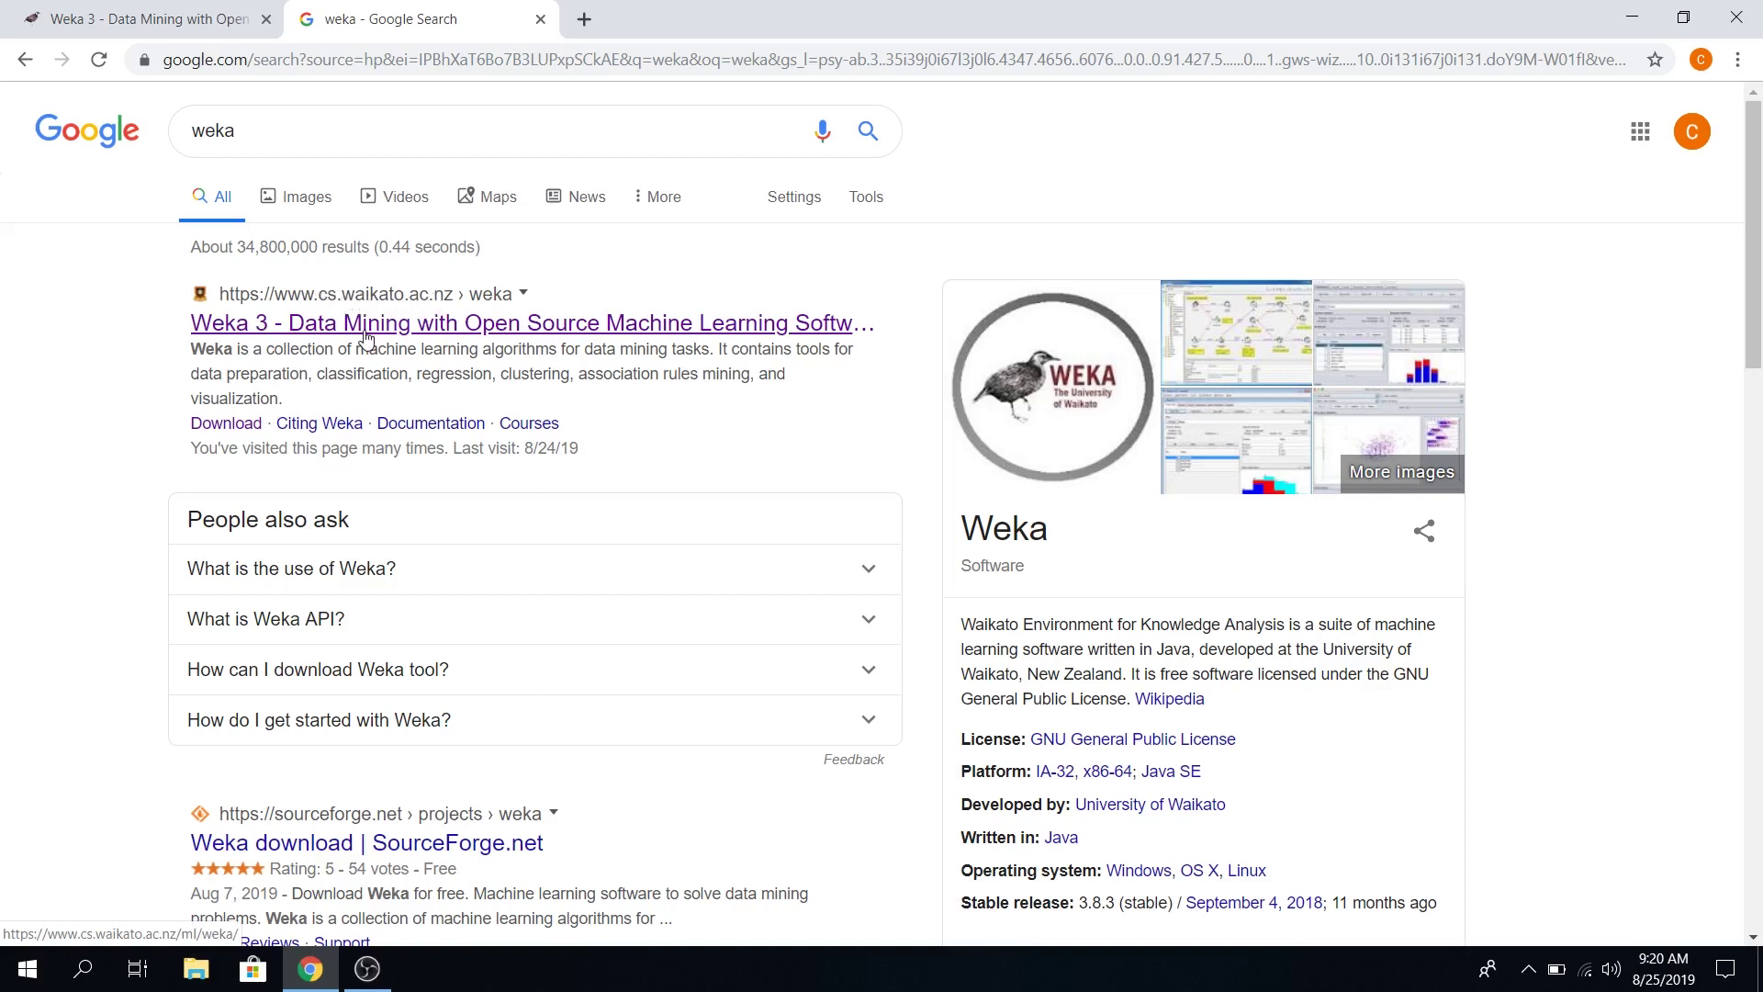
pyautogui.click(368, 331)
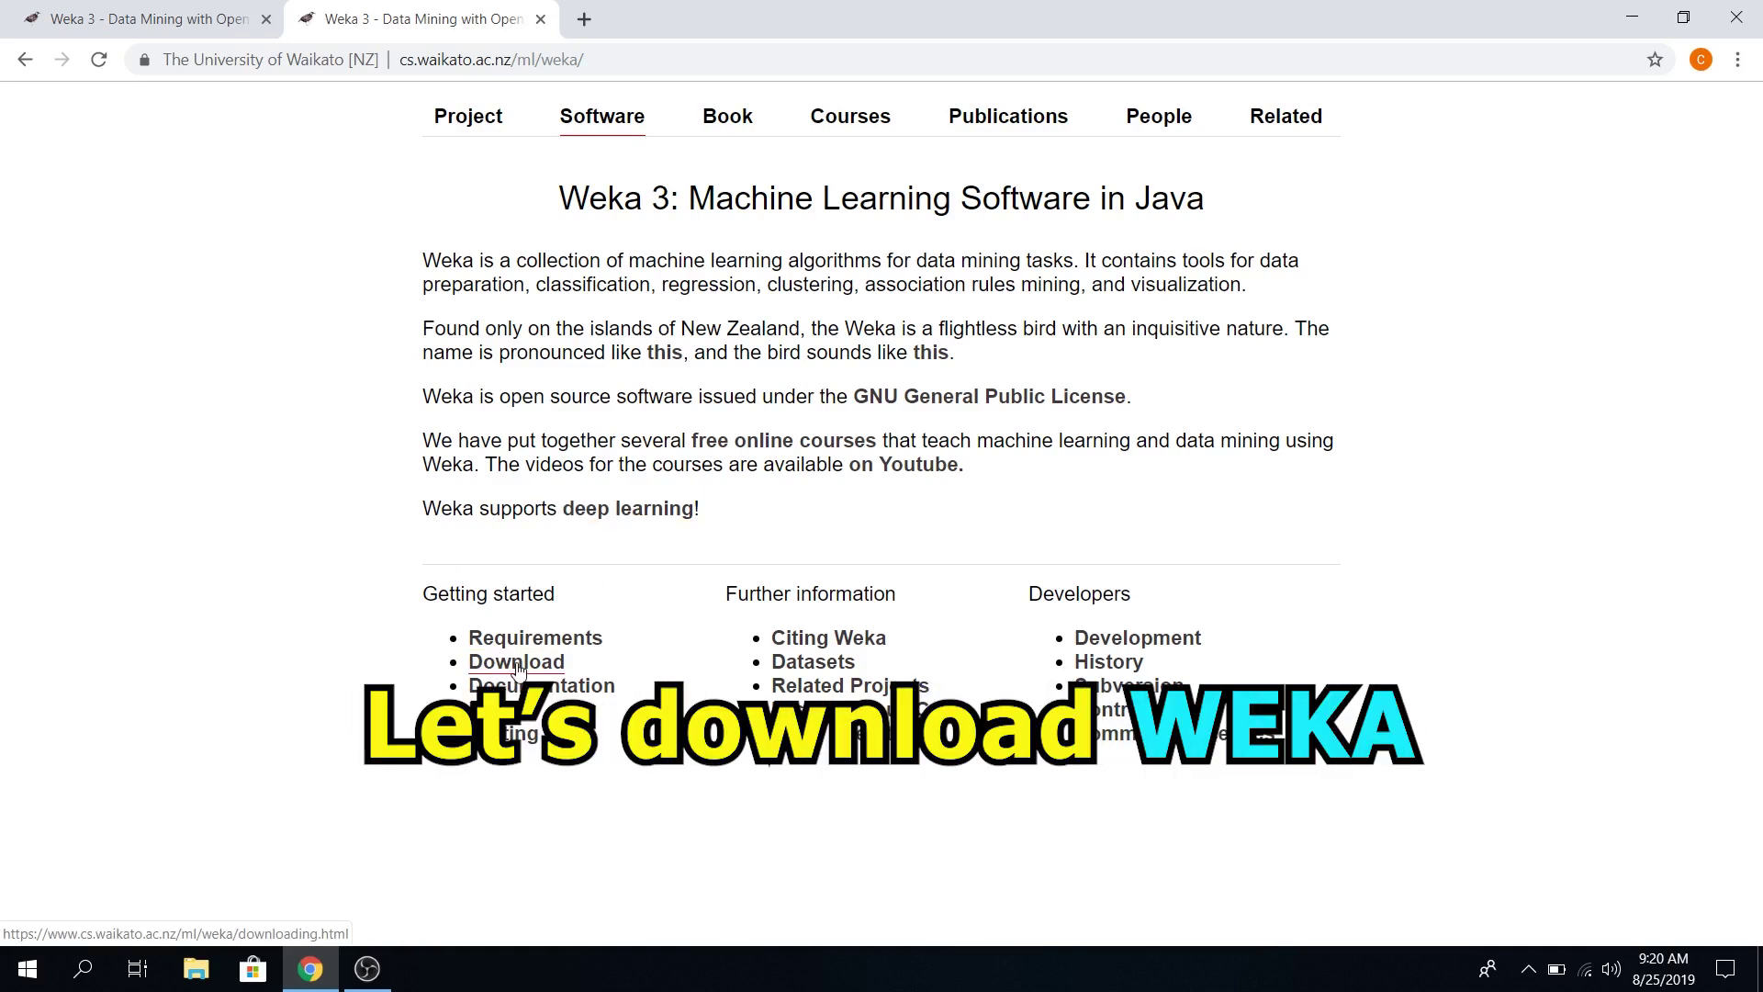
pyautogui.click(518, 663)
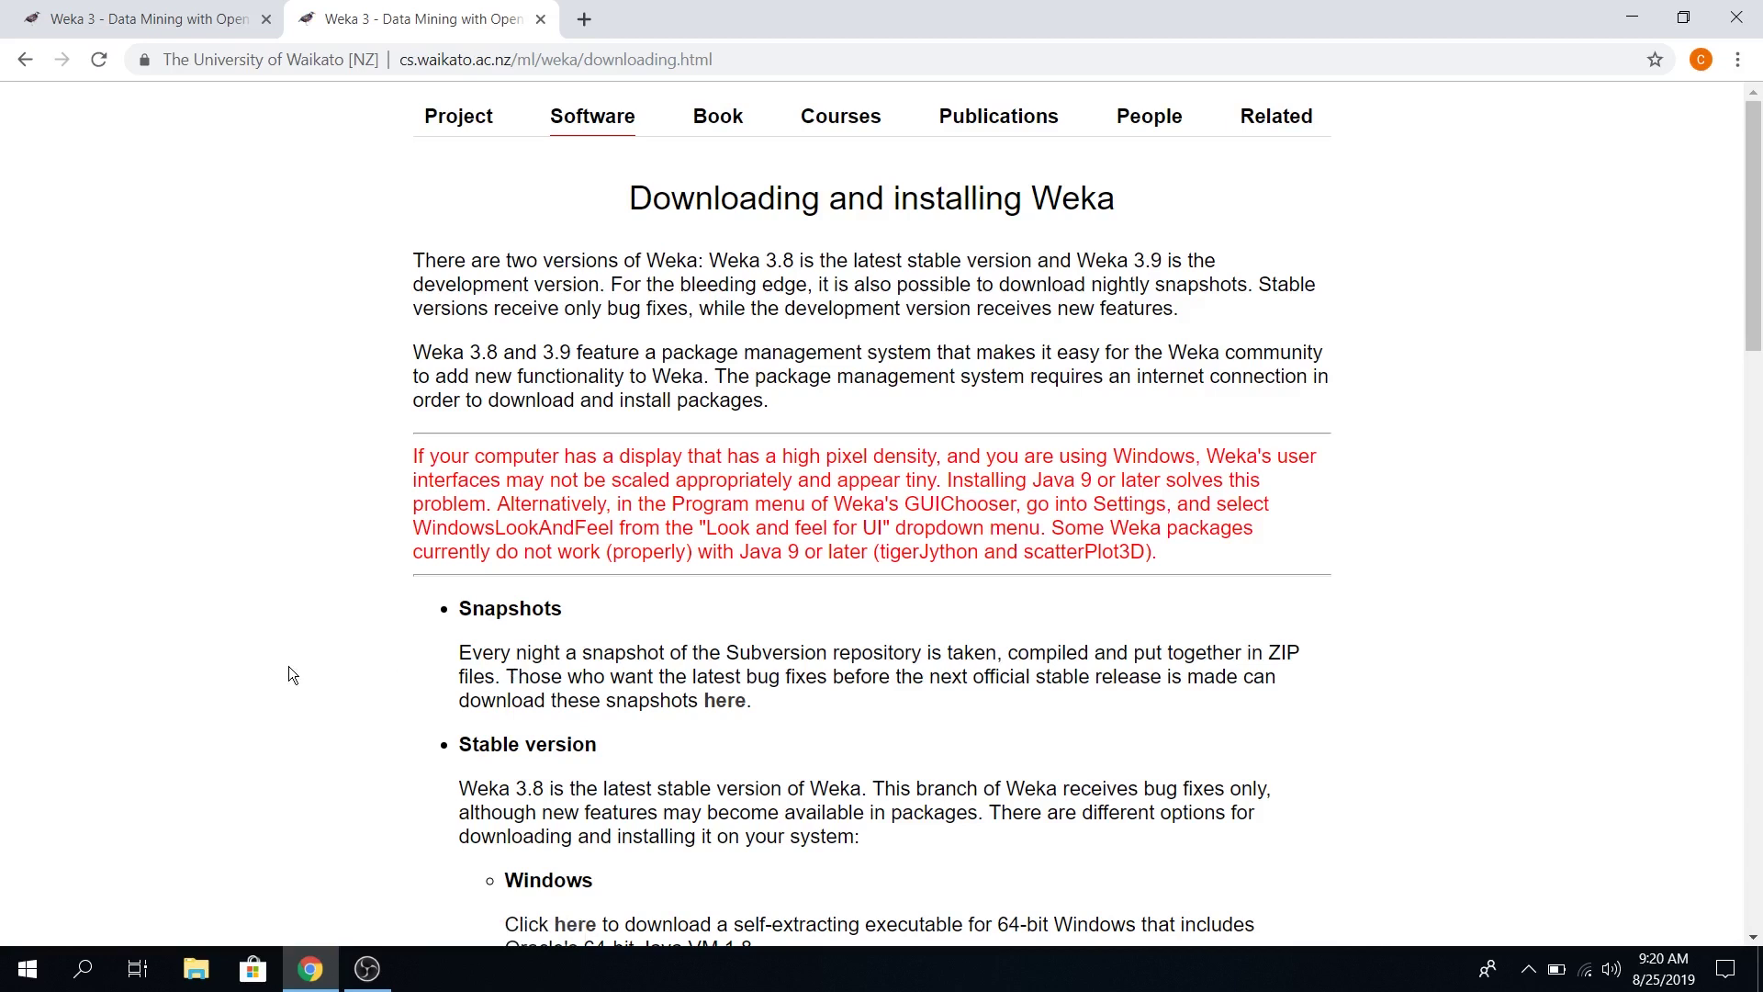
pyautogui.scroll(-1, 288, 674)
pyautogui.scroll(-1, 287, 673)
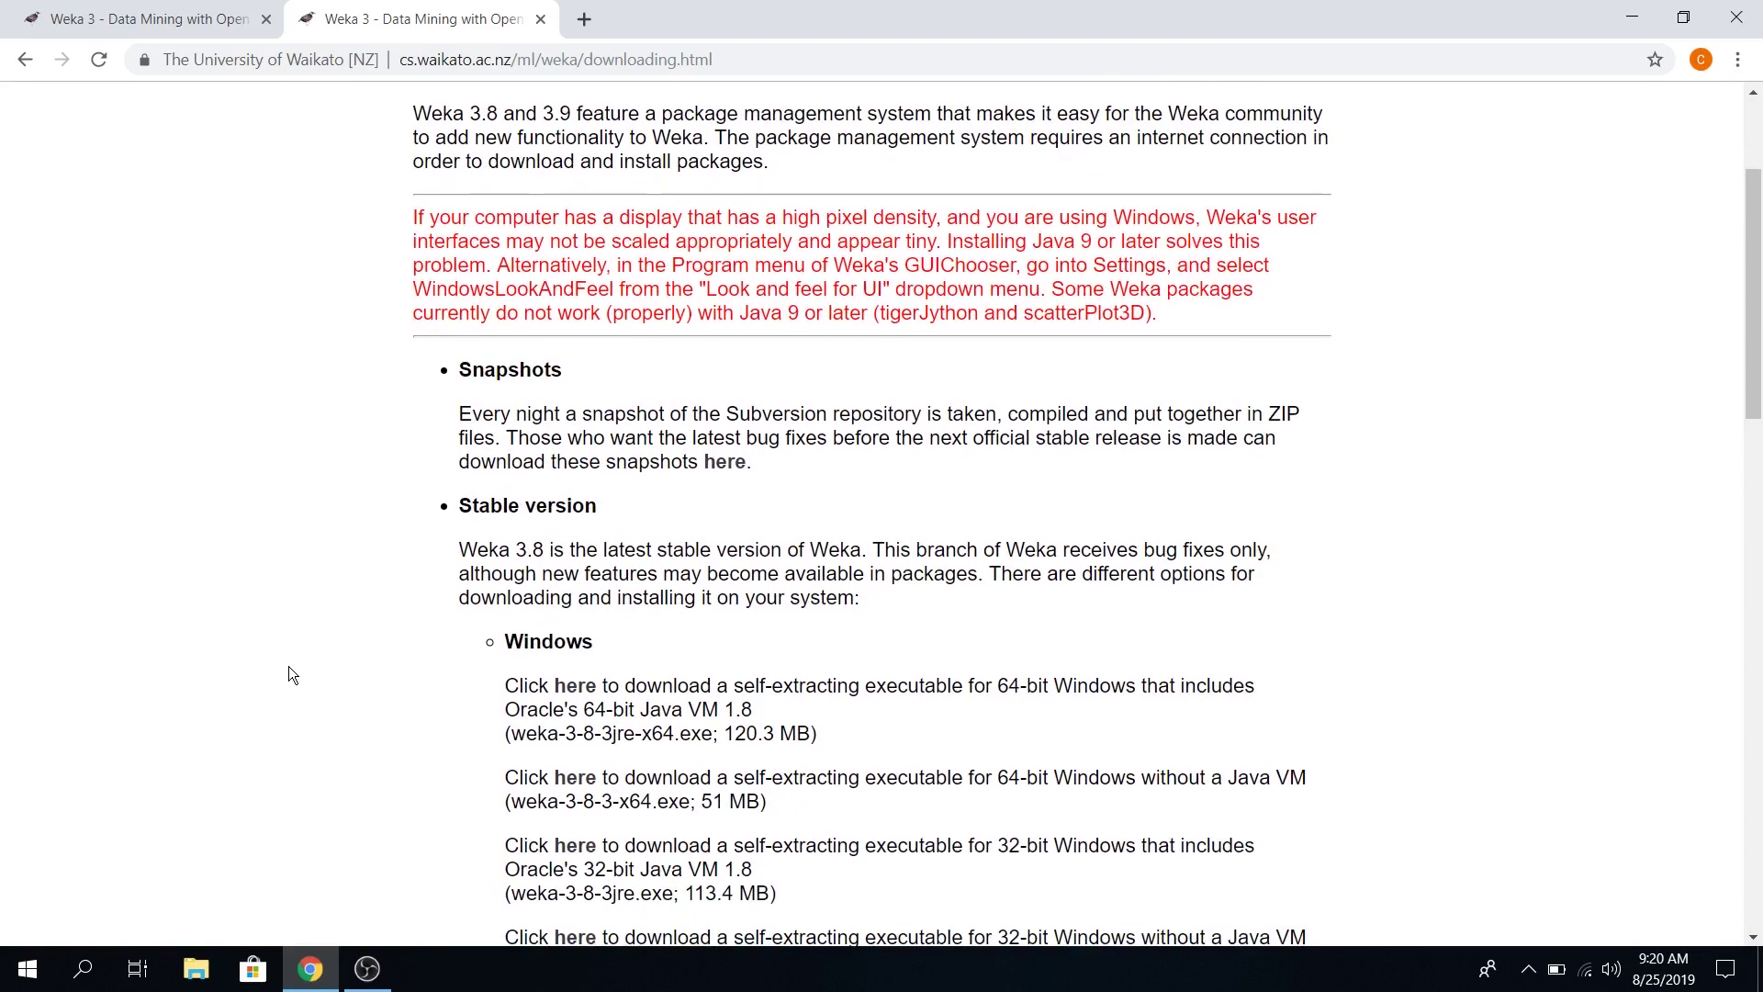
pyautogui.scroll(-1, 892, 581)
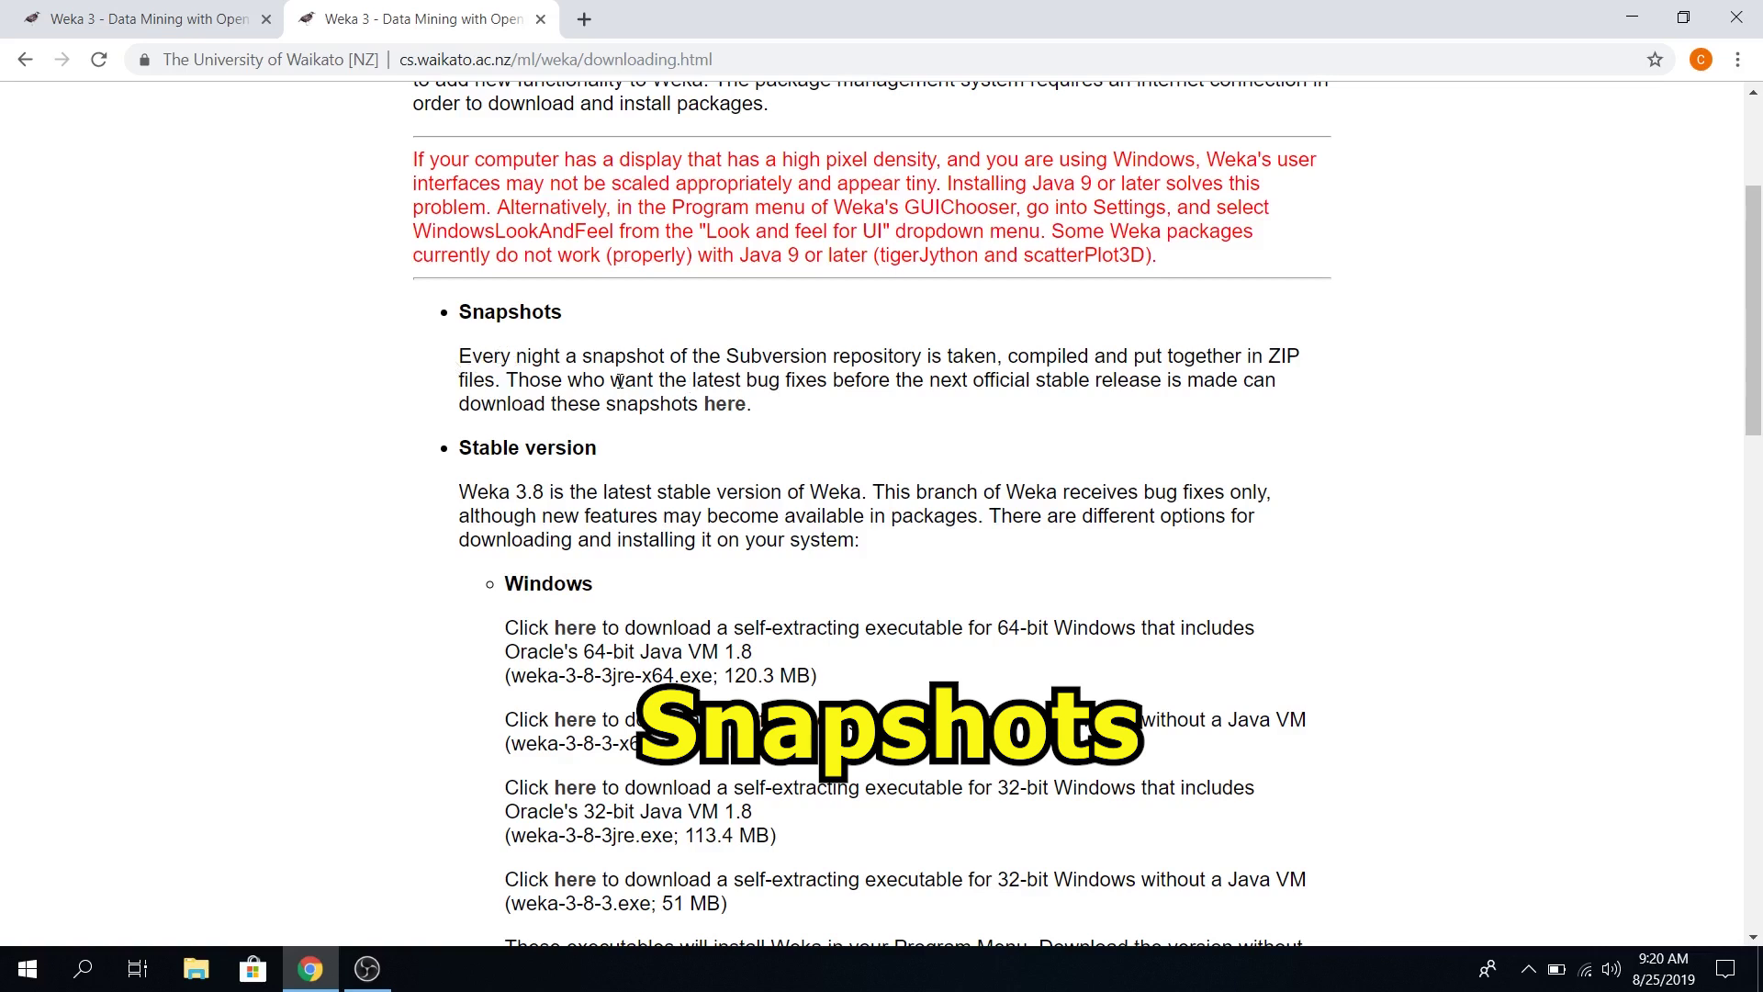
pyautogui.scroll(-2, 617, 380)
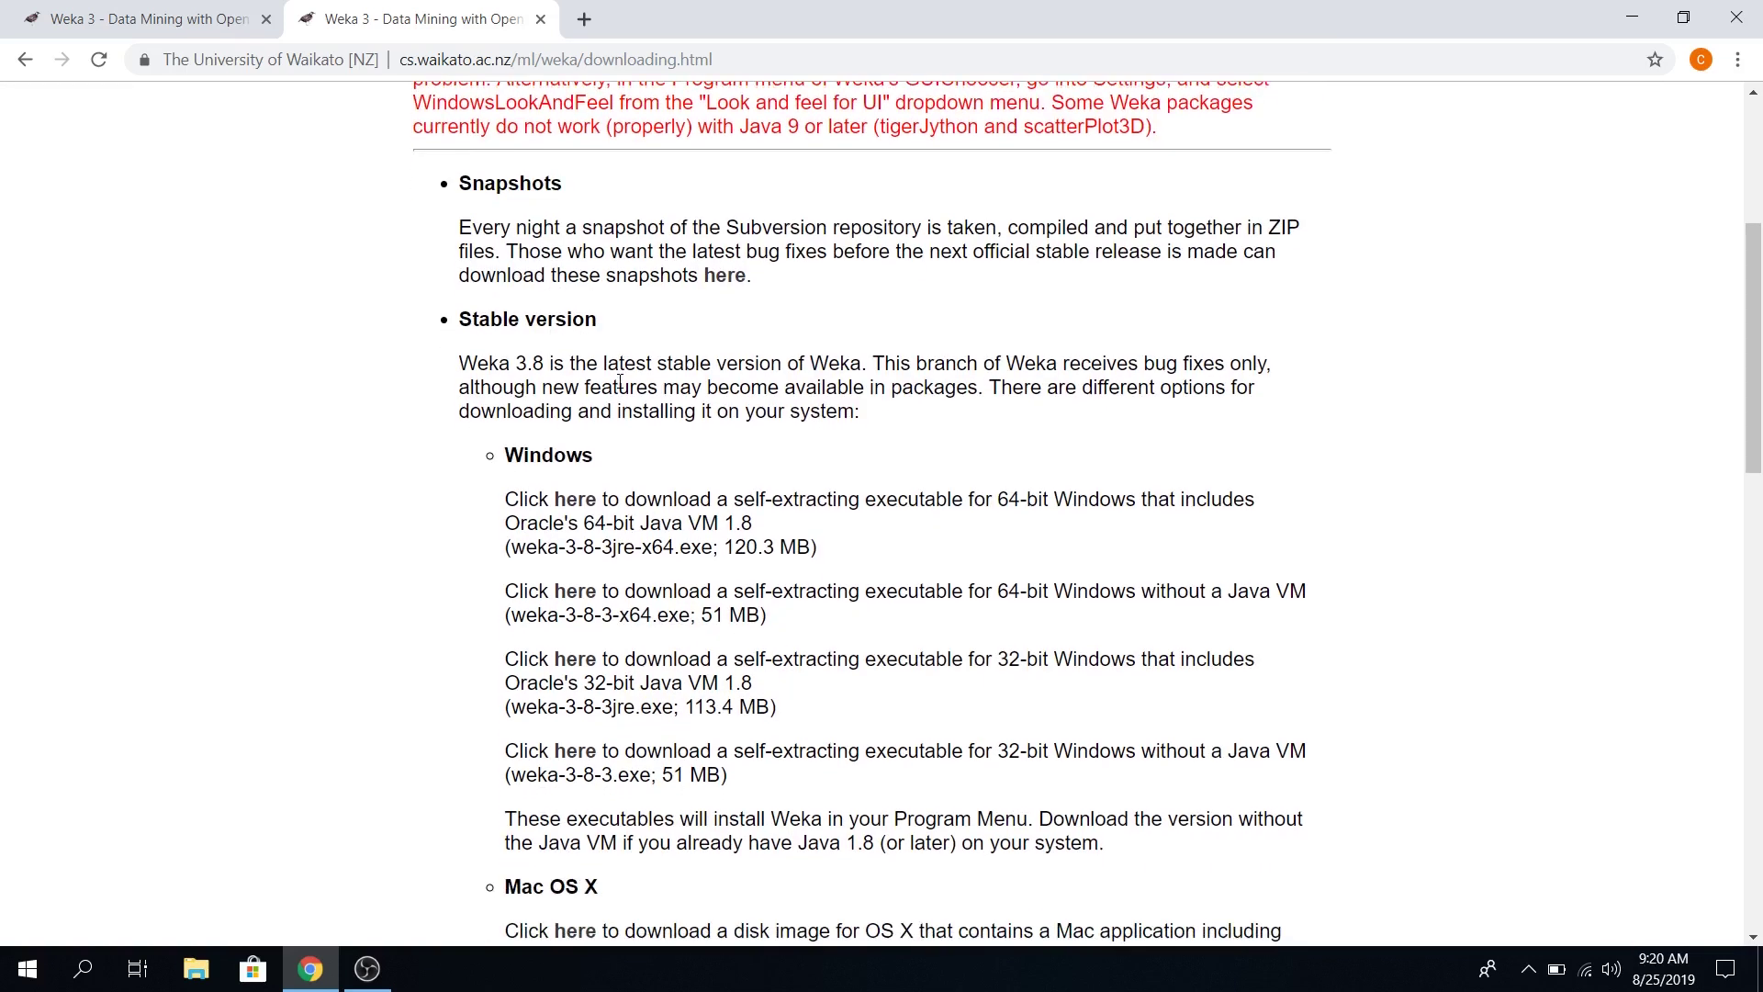
pyautogui.scroll(-1, 551, 363)
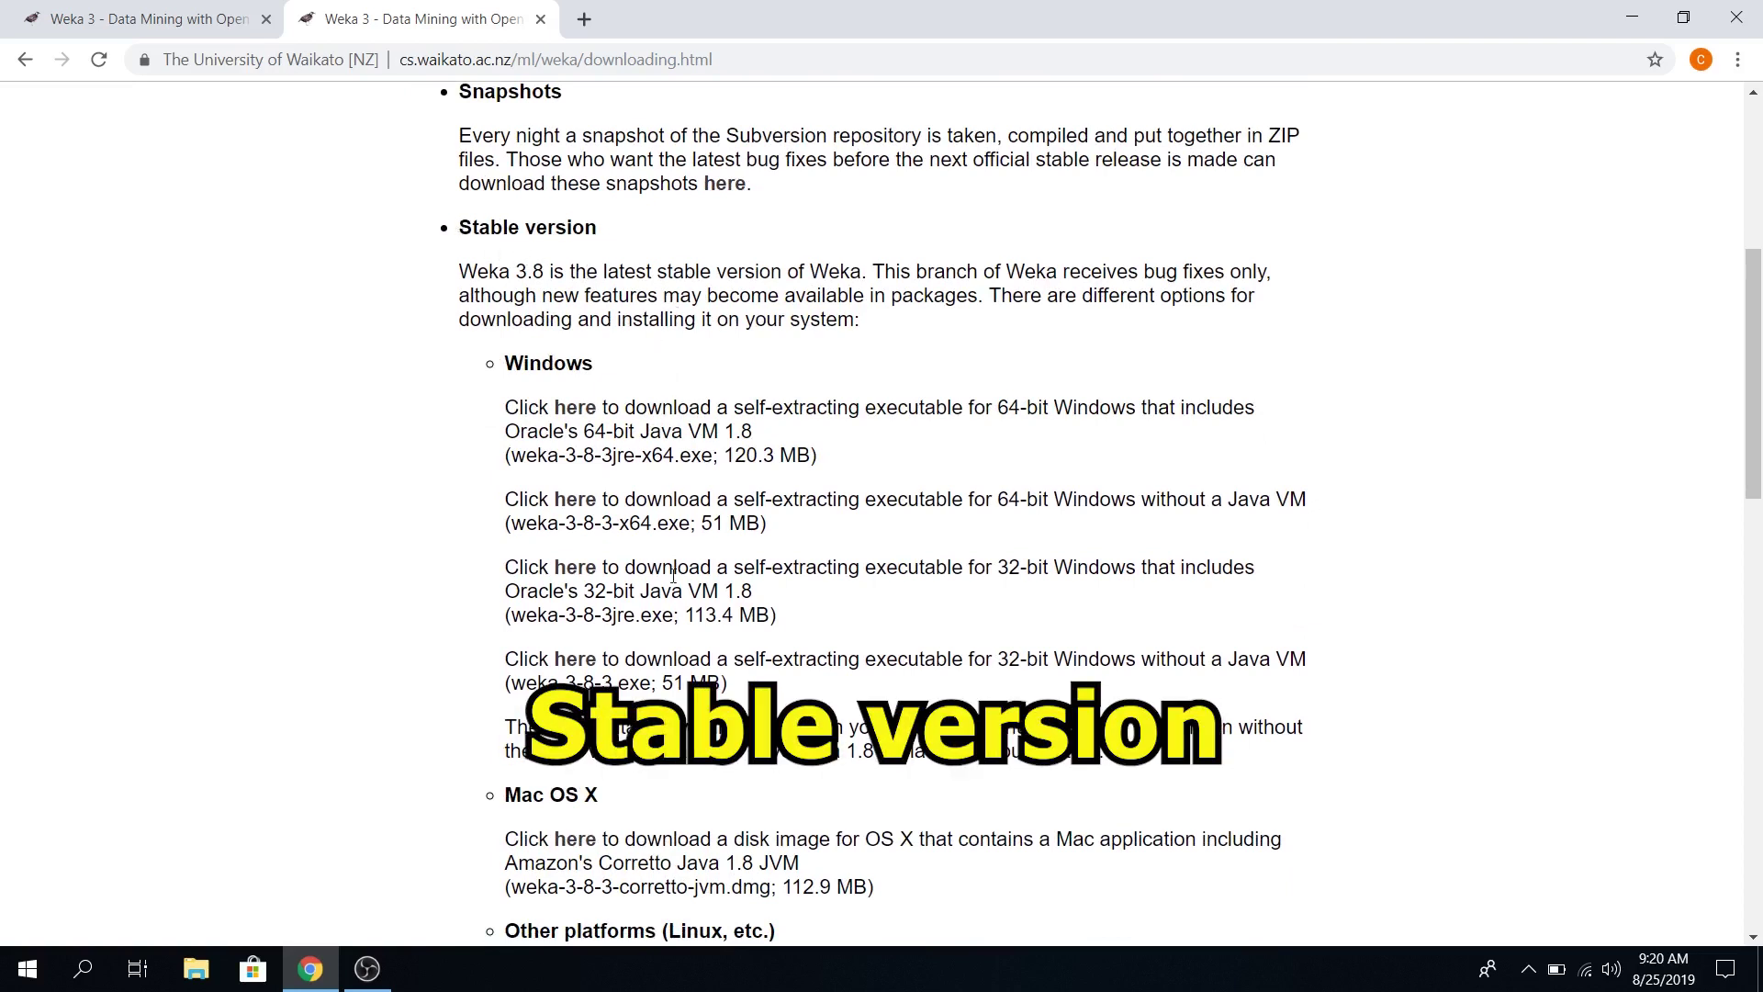
pyautogui.scroll(-1, 674, 570)
pyautogui.scroll(-3, 671, 570)
pyautogui.scroll(-1, 662, 579)
pyautogui.scroll(-1, 661, 505)
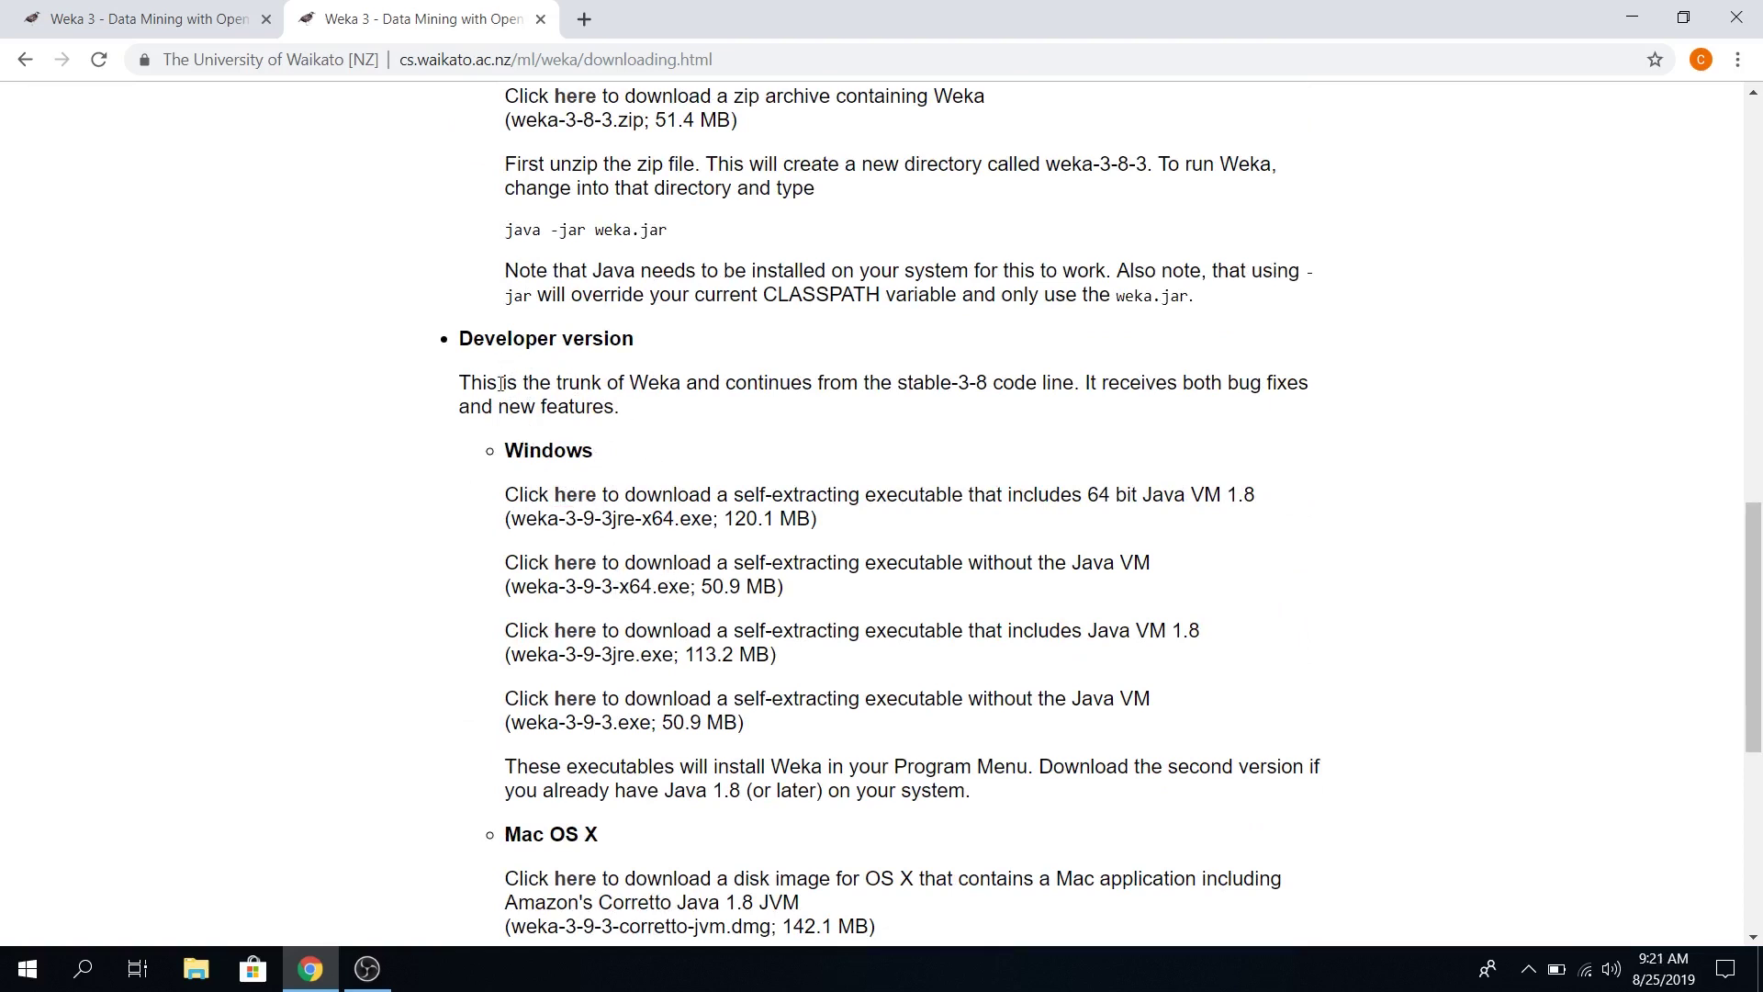
pyautogui.scroll(1, 618, 454)
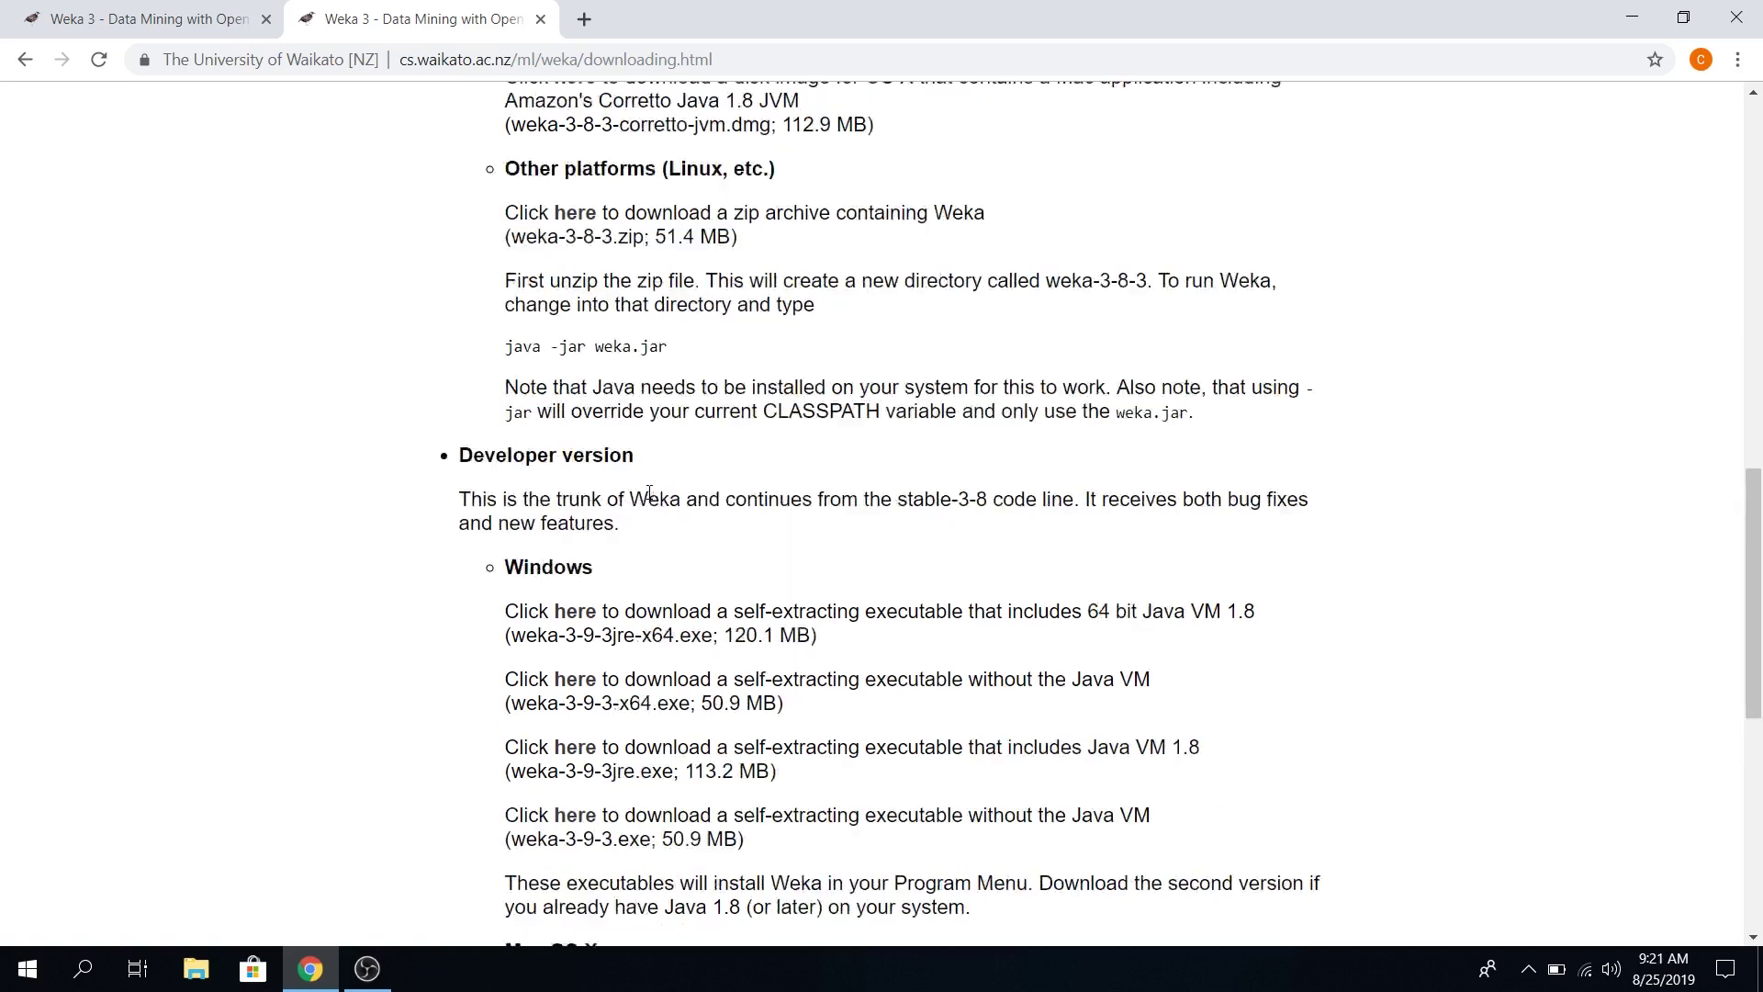
pyautogui.scroll(2, 619, 453)
pyautogui.scroll(2, 648, 491)
pyautogui.scroll(2, 650, 491)
pyautogui.scroll(1, 648, 491)
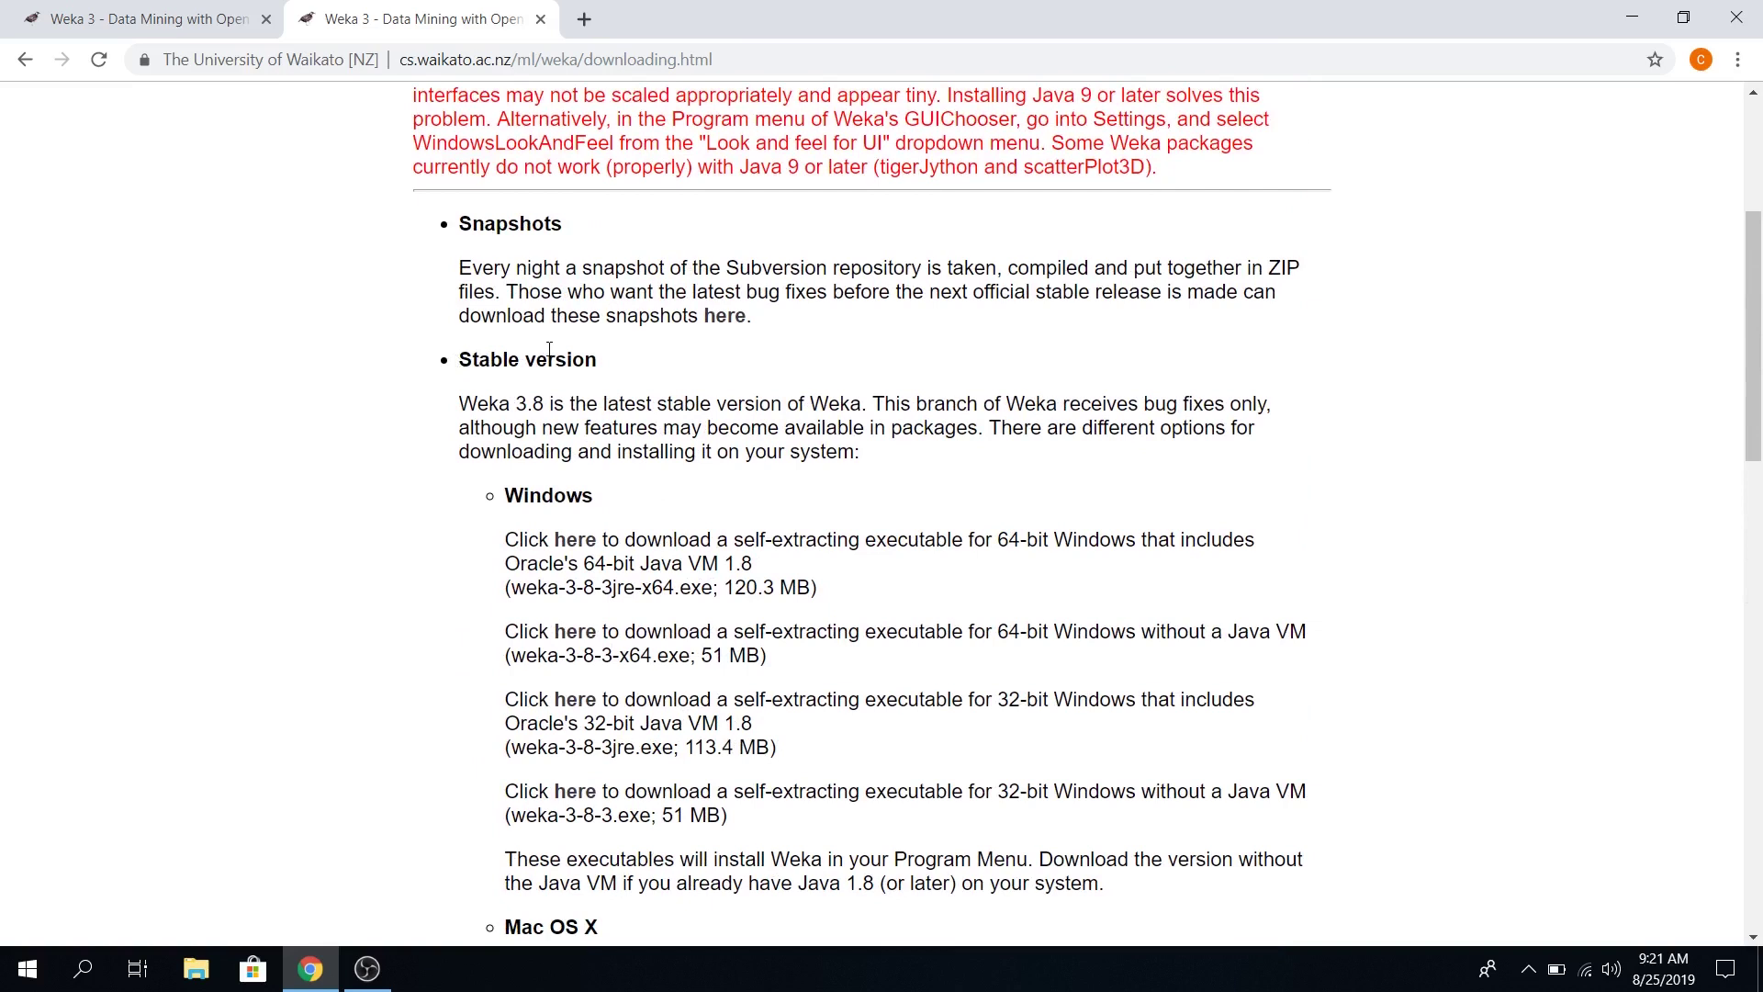
pyautogui.scroll(-1, 462, 717)
pyautogui.scroll(-2, 462, 716)
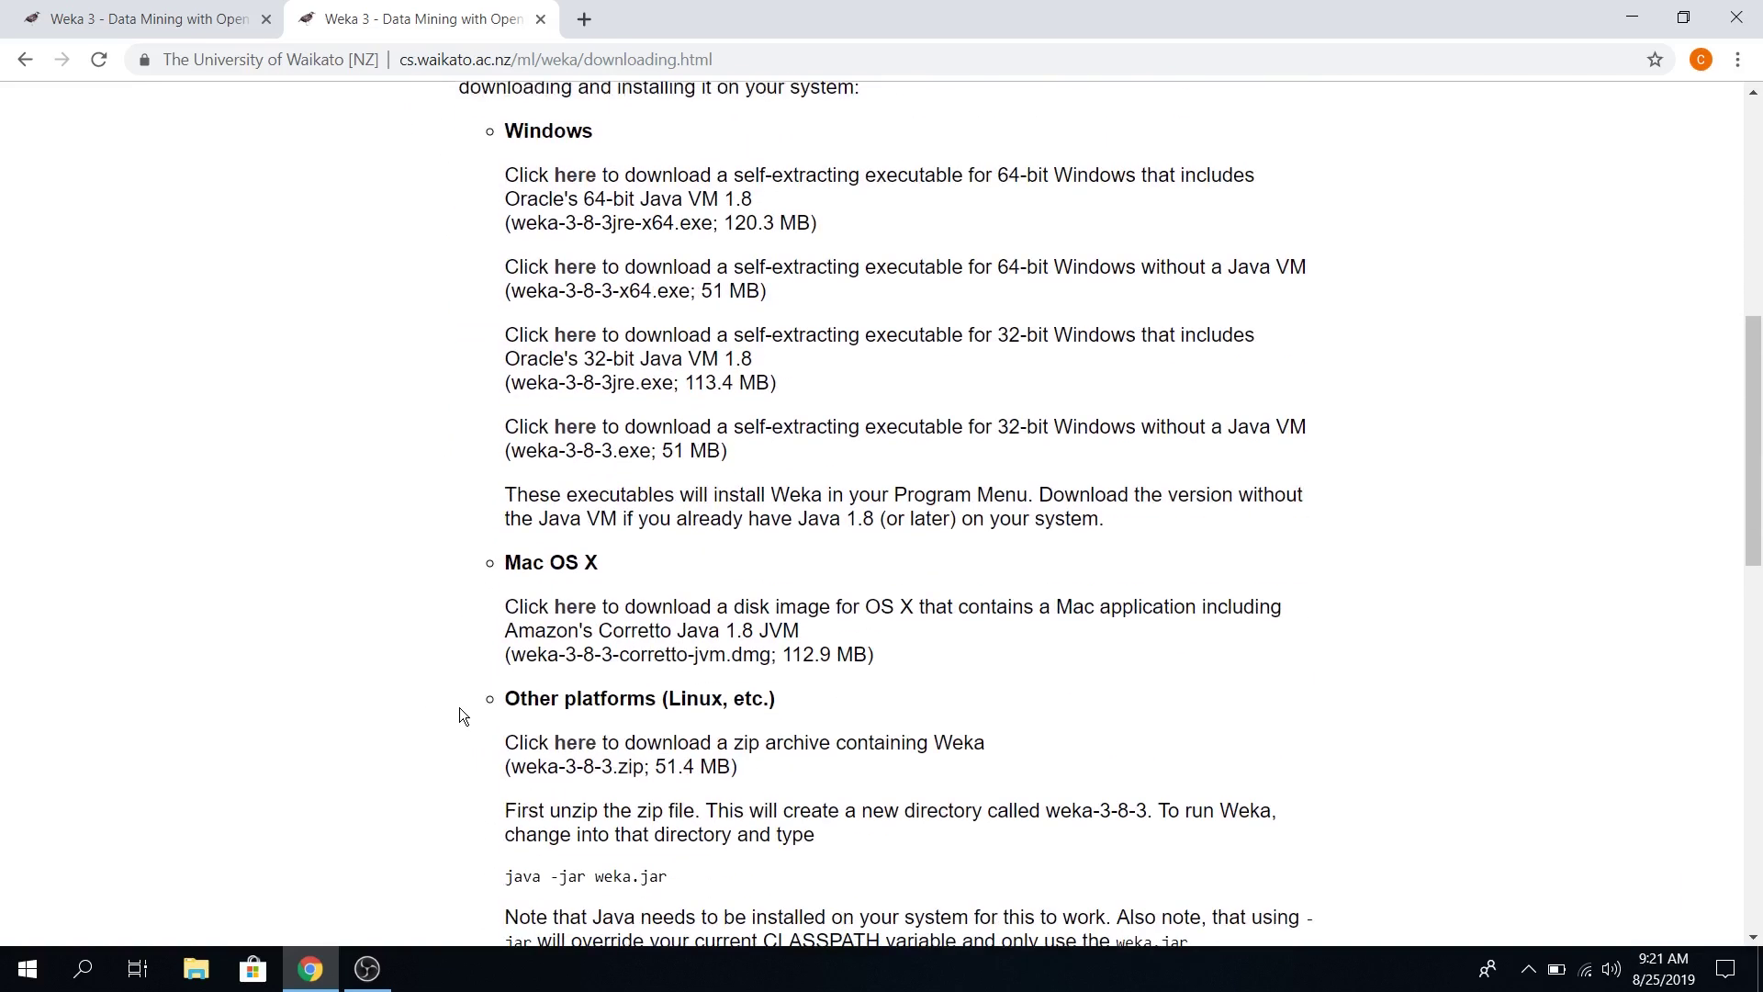
pyautogui.scroll(-1, 459, 706)
pyautogui.scroll(-1, 422, 583)
pyautogui.scroll(2, 421, 572)
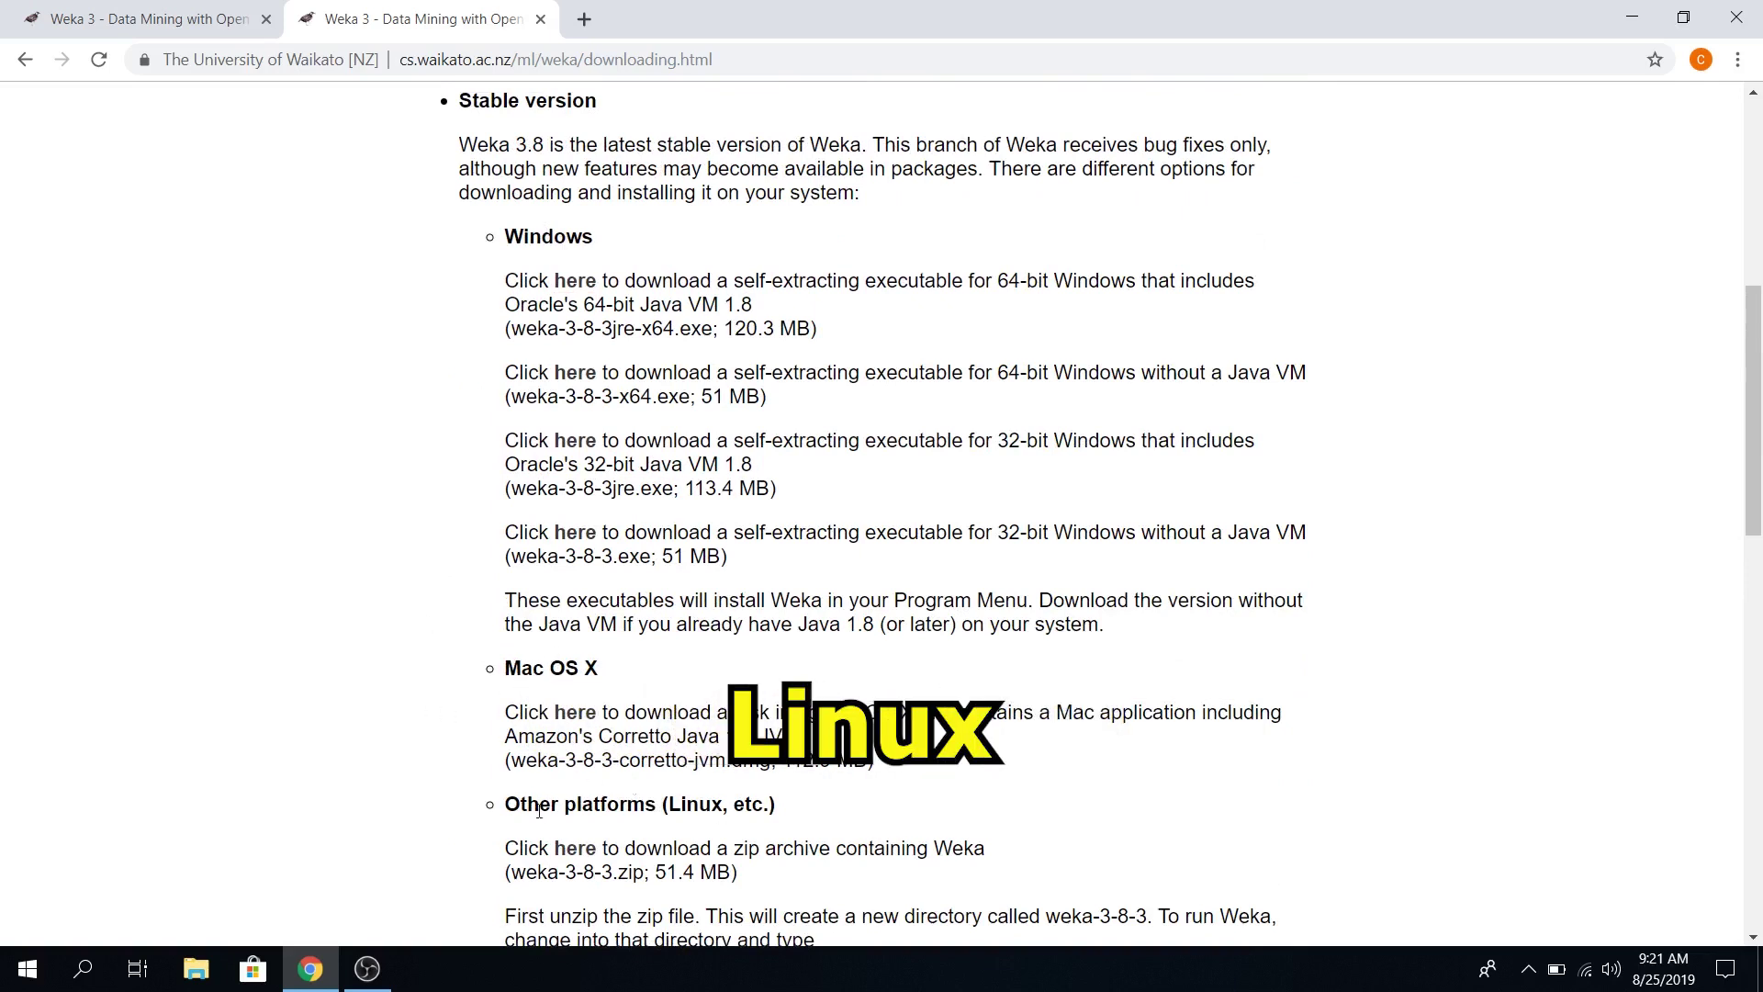
pyautogui.scroll(-1, 388, 556)
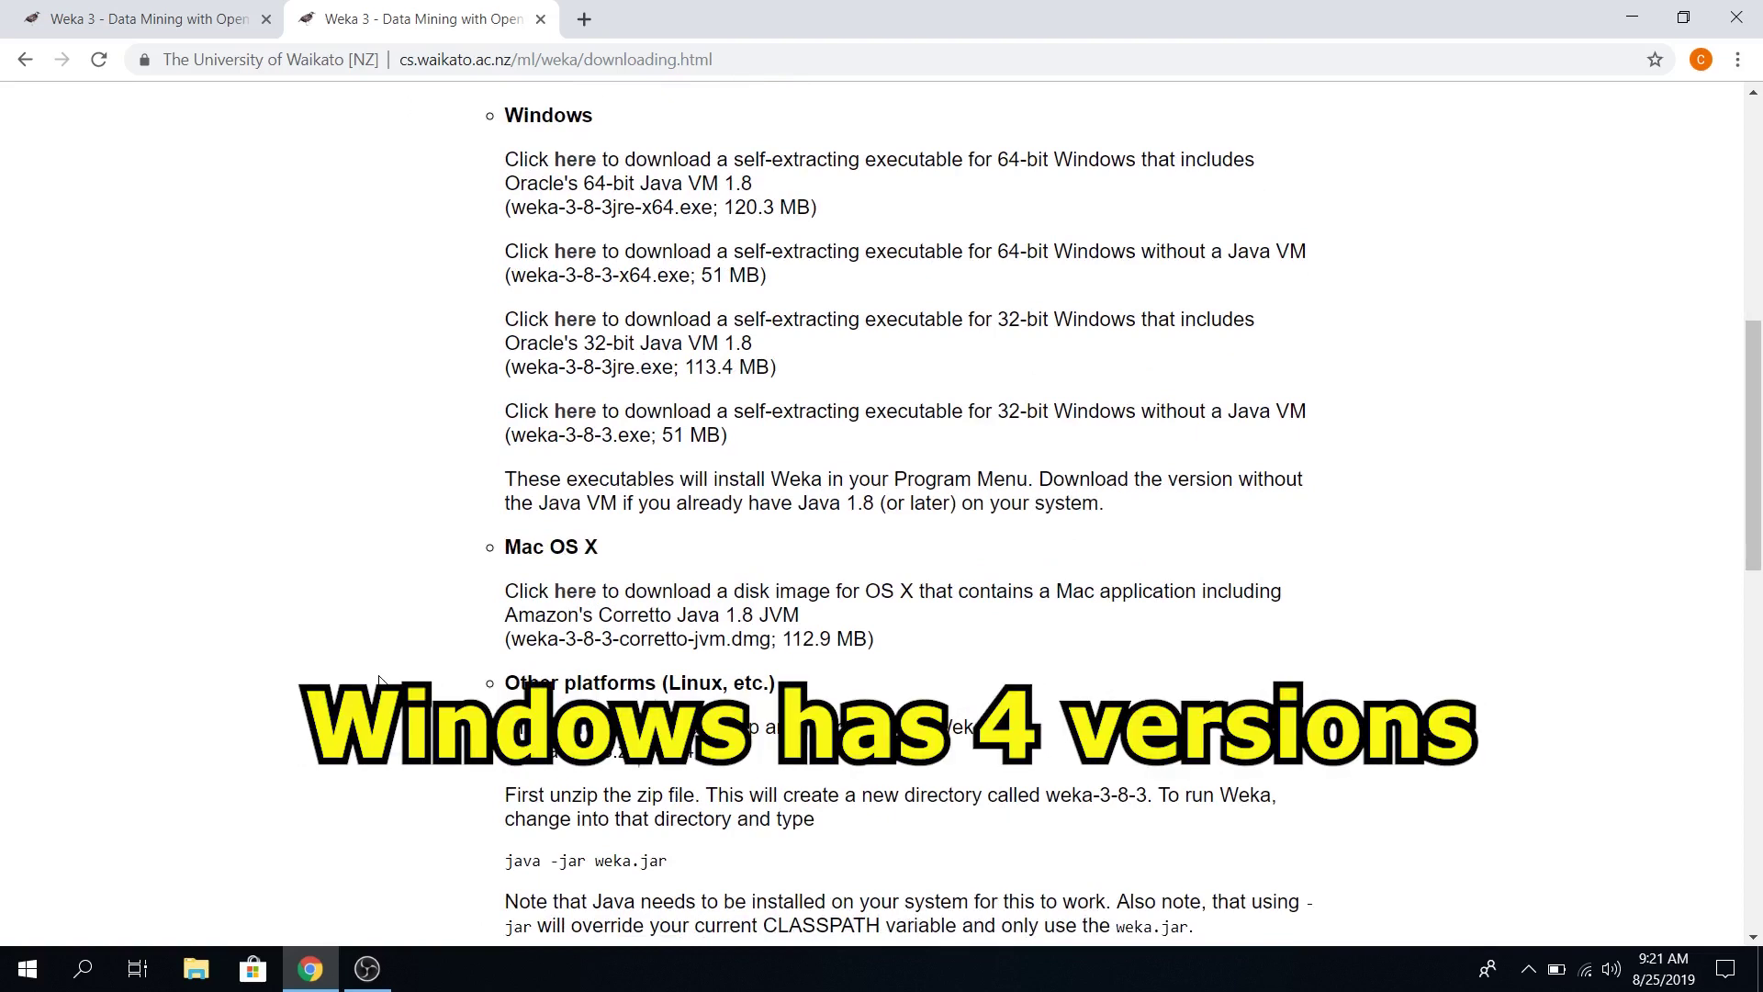
pyautogui.scroll(2, 453, 283)
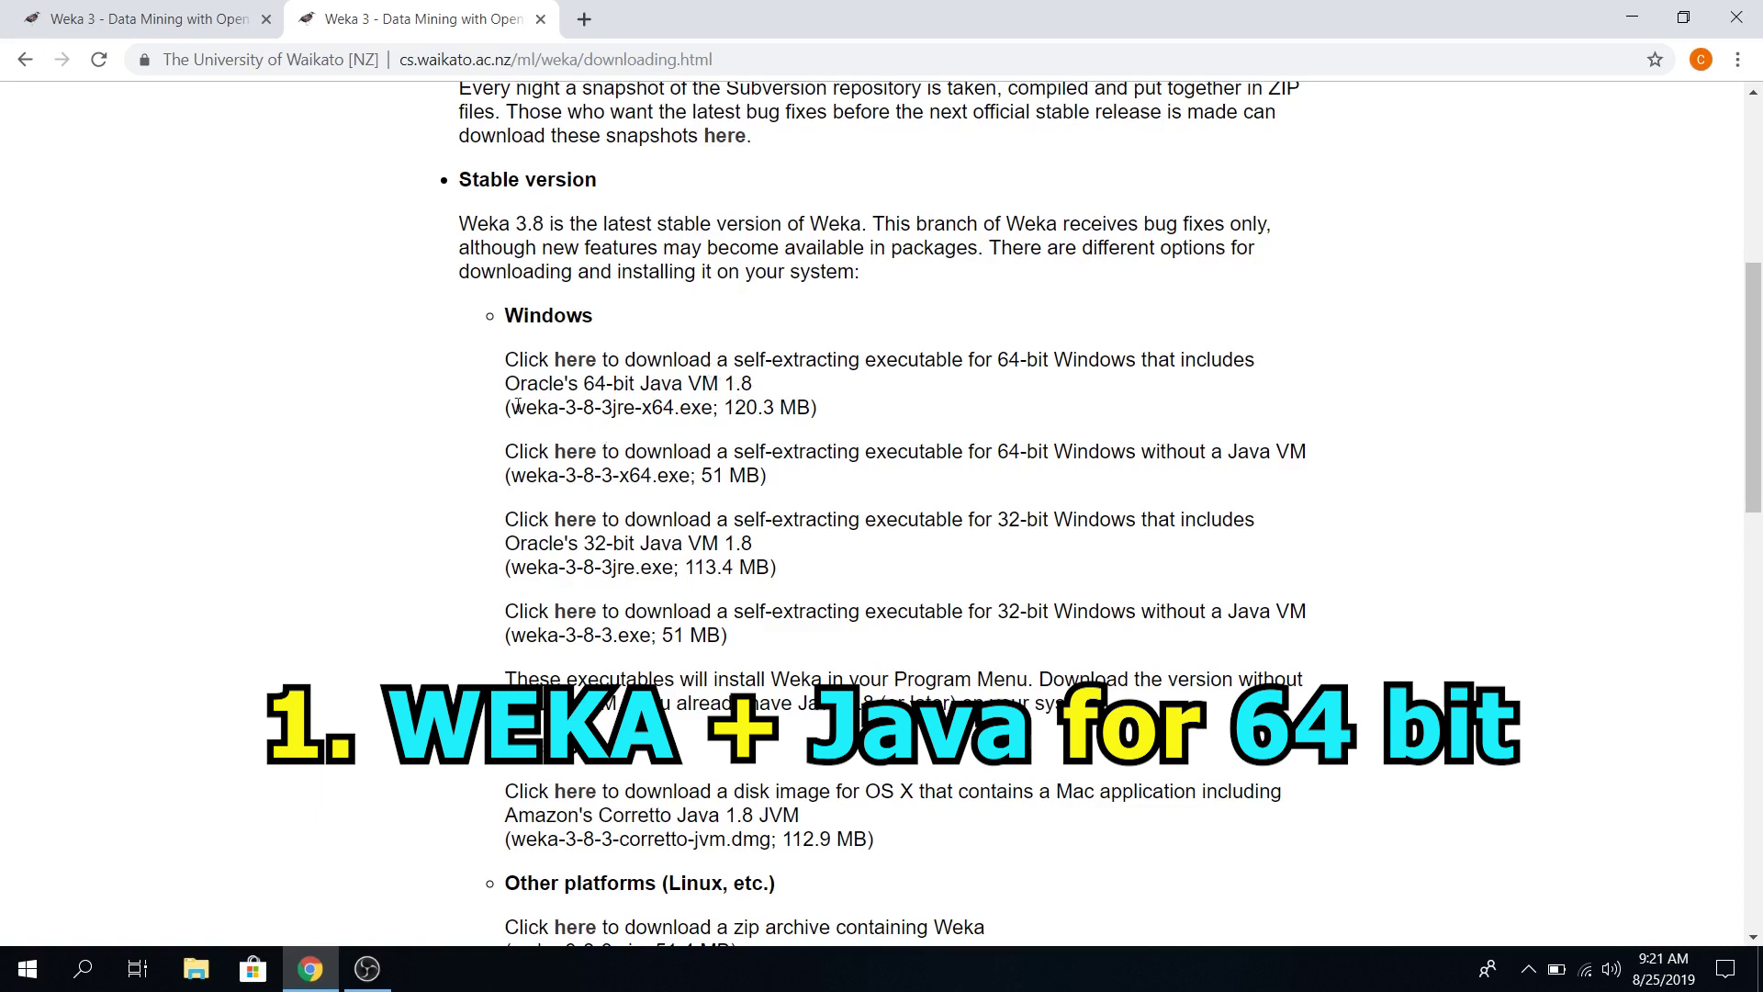
pyautogui.moveTo(509, 409); pyautogui.dragTo(618, 408)
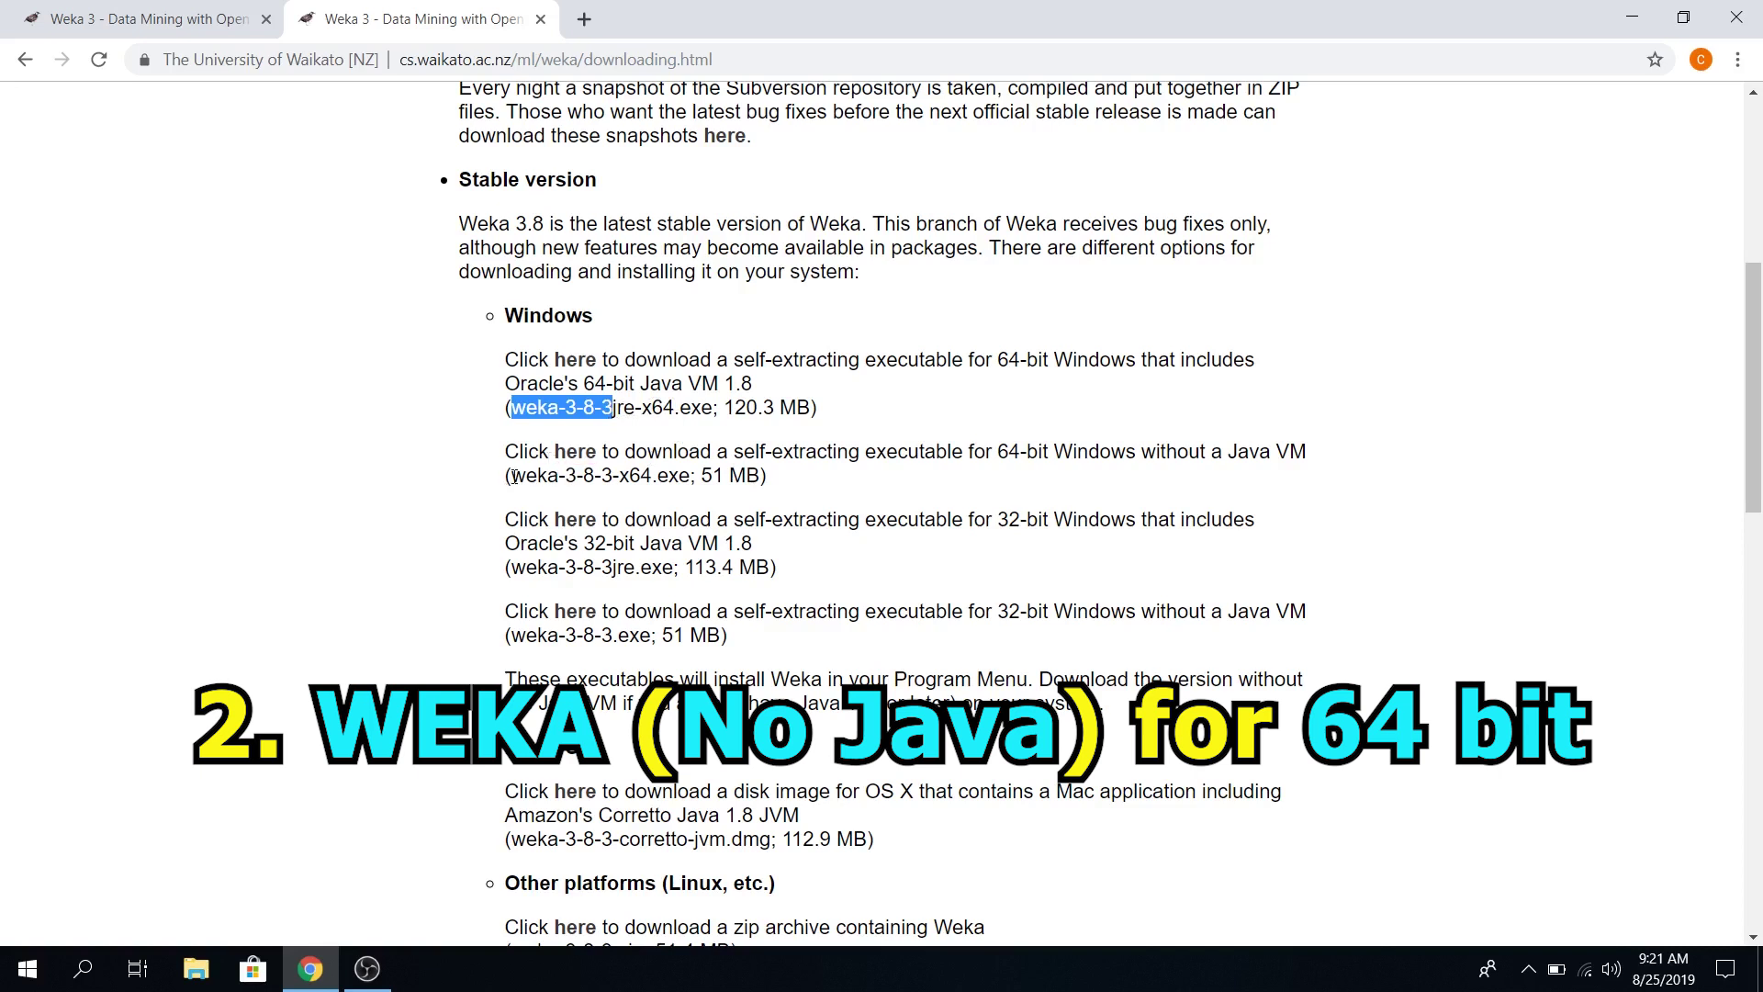
pyautogui.moveTo(512, 476); pyautogui.dragTo(612, 475)
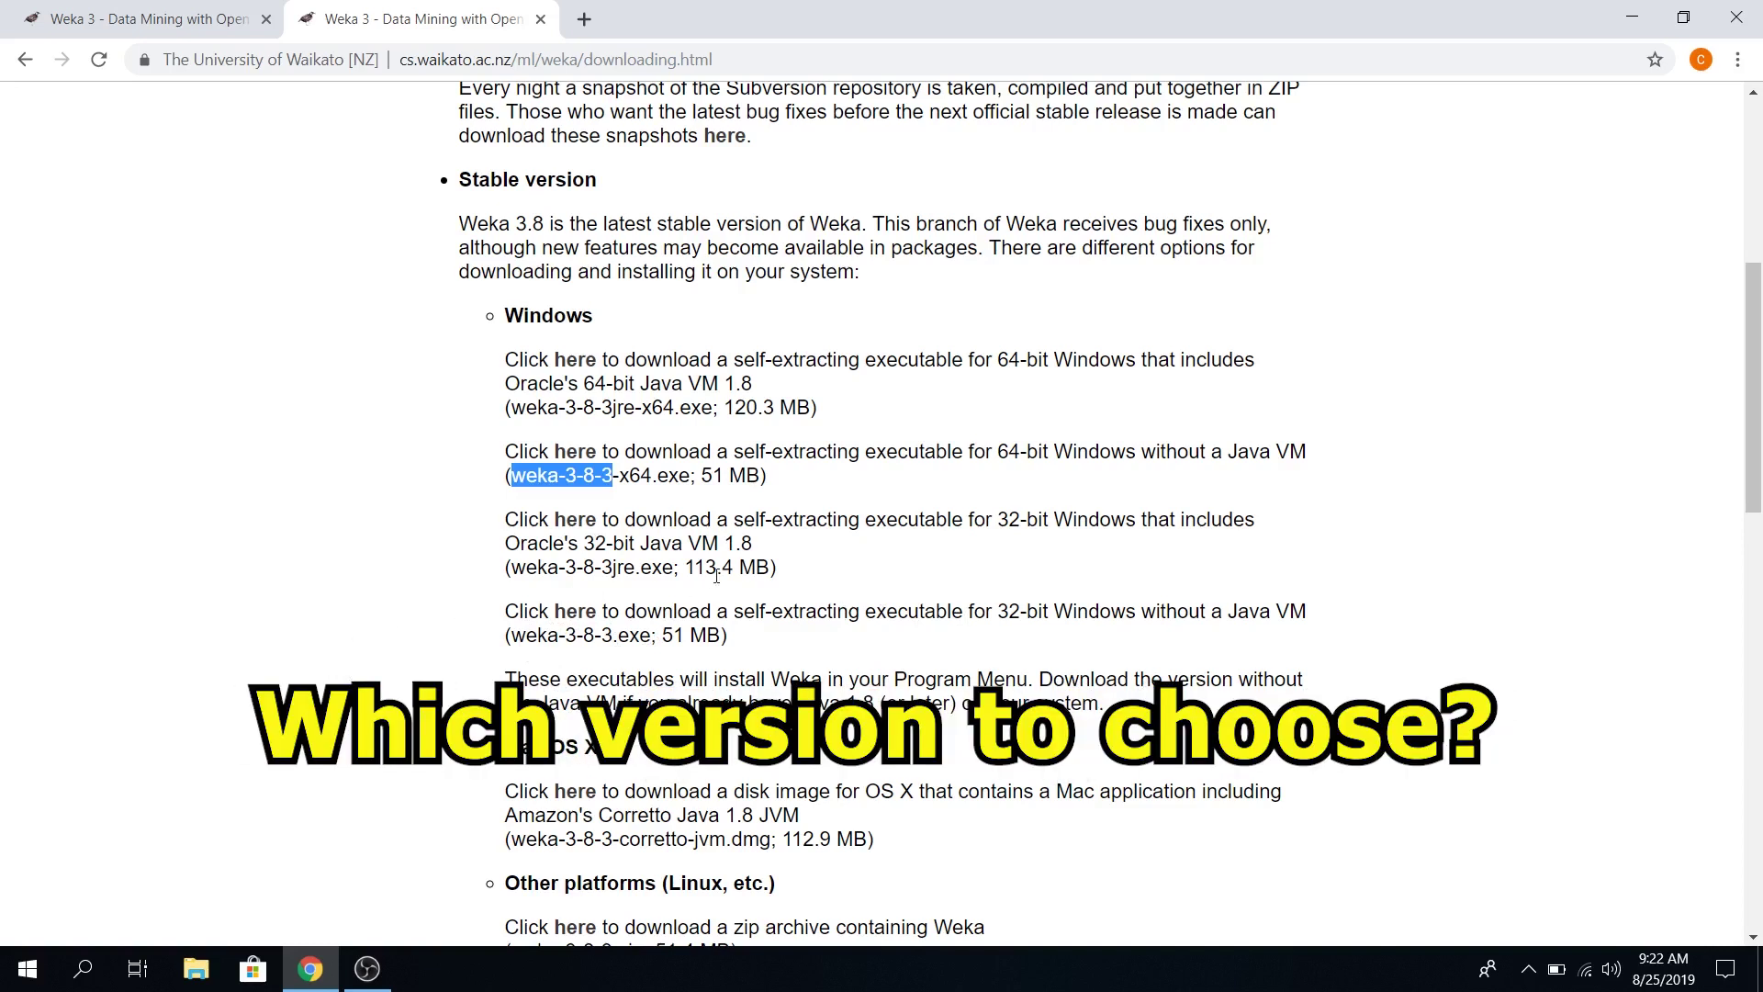
pyautogui.click(29, 969)
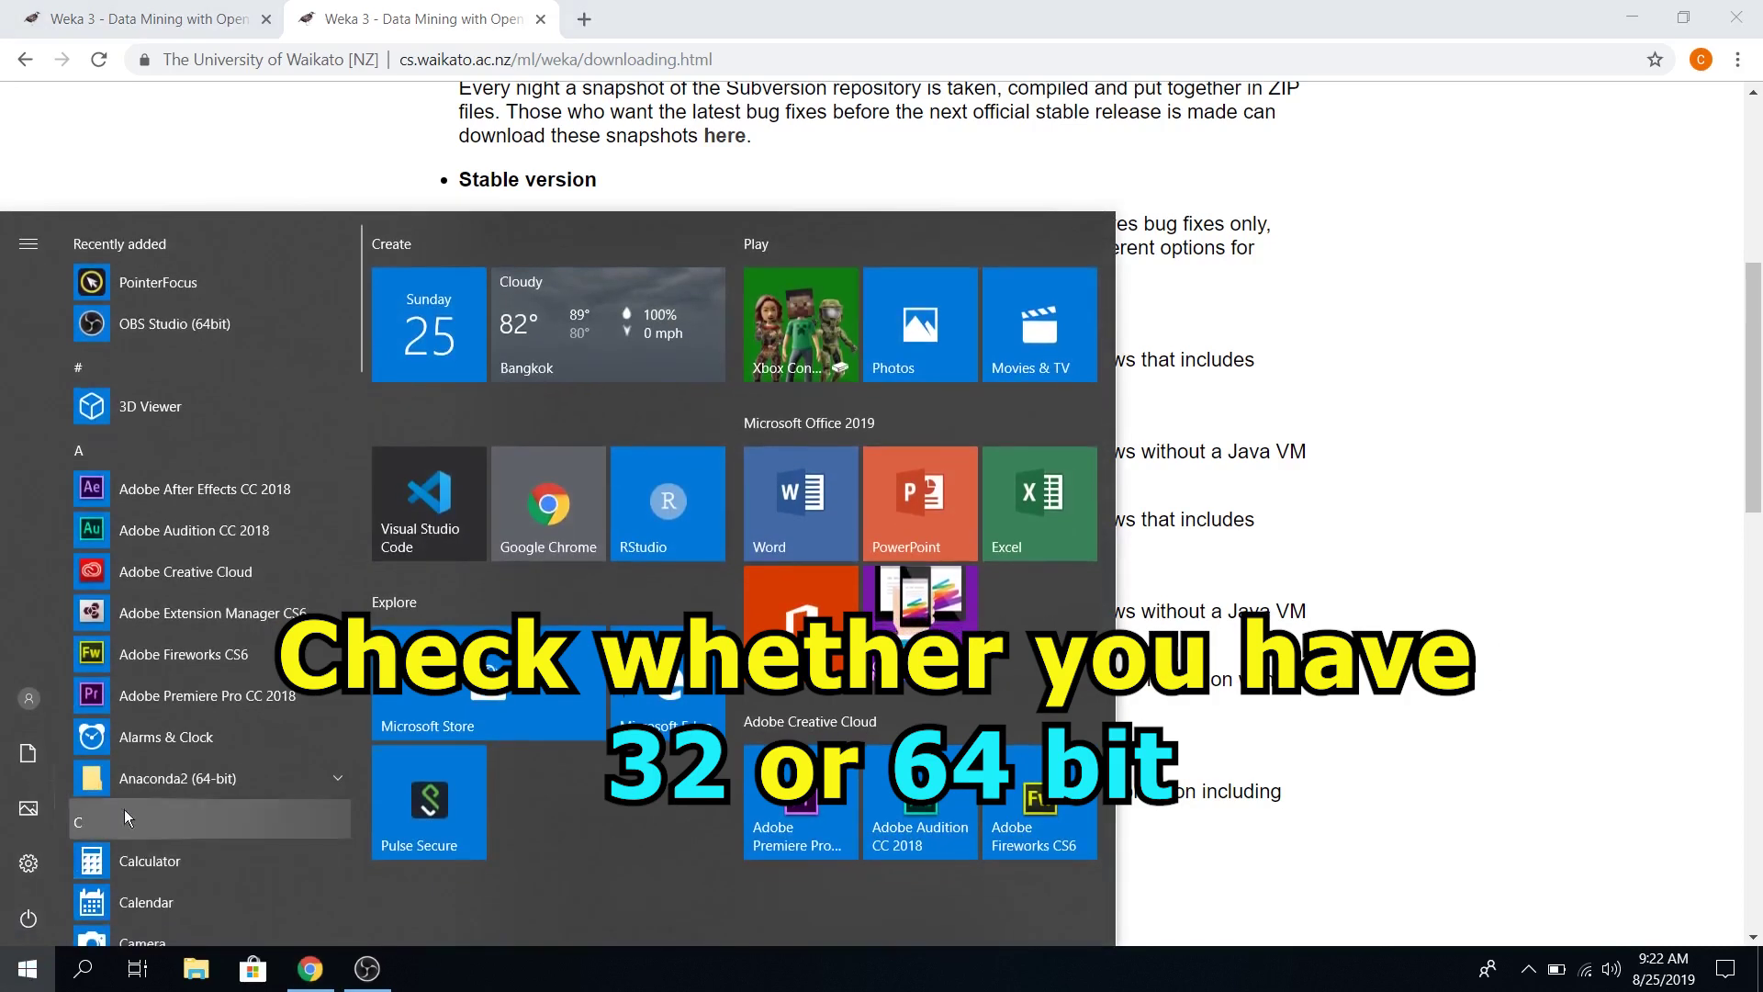
pyautogui.scroll(-2, 201, 738)
pyautogui.scroll(-1, 201, 737)
pyautogui.scroll(-6, 201, 737)
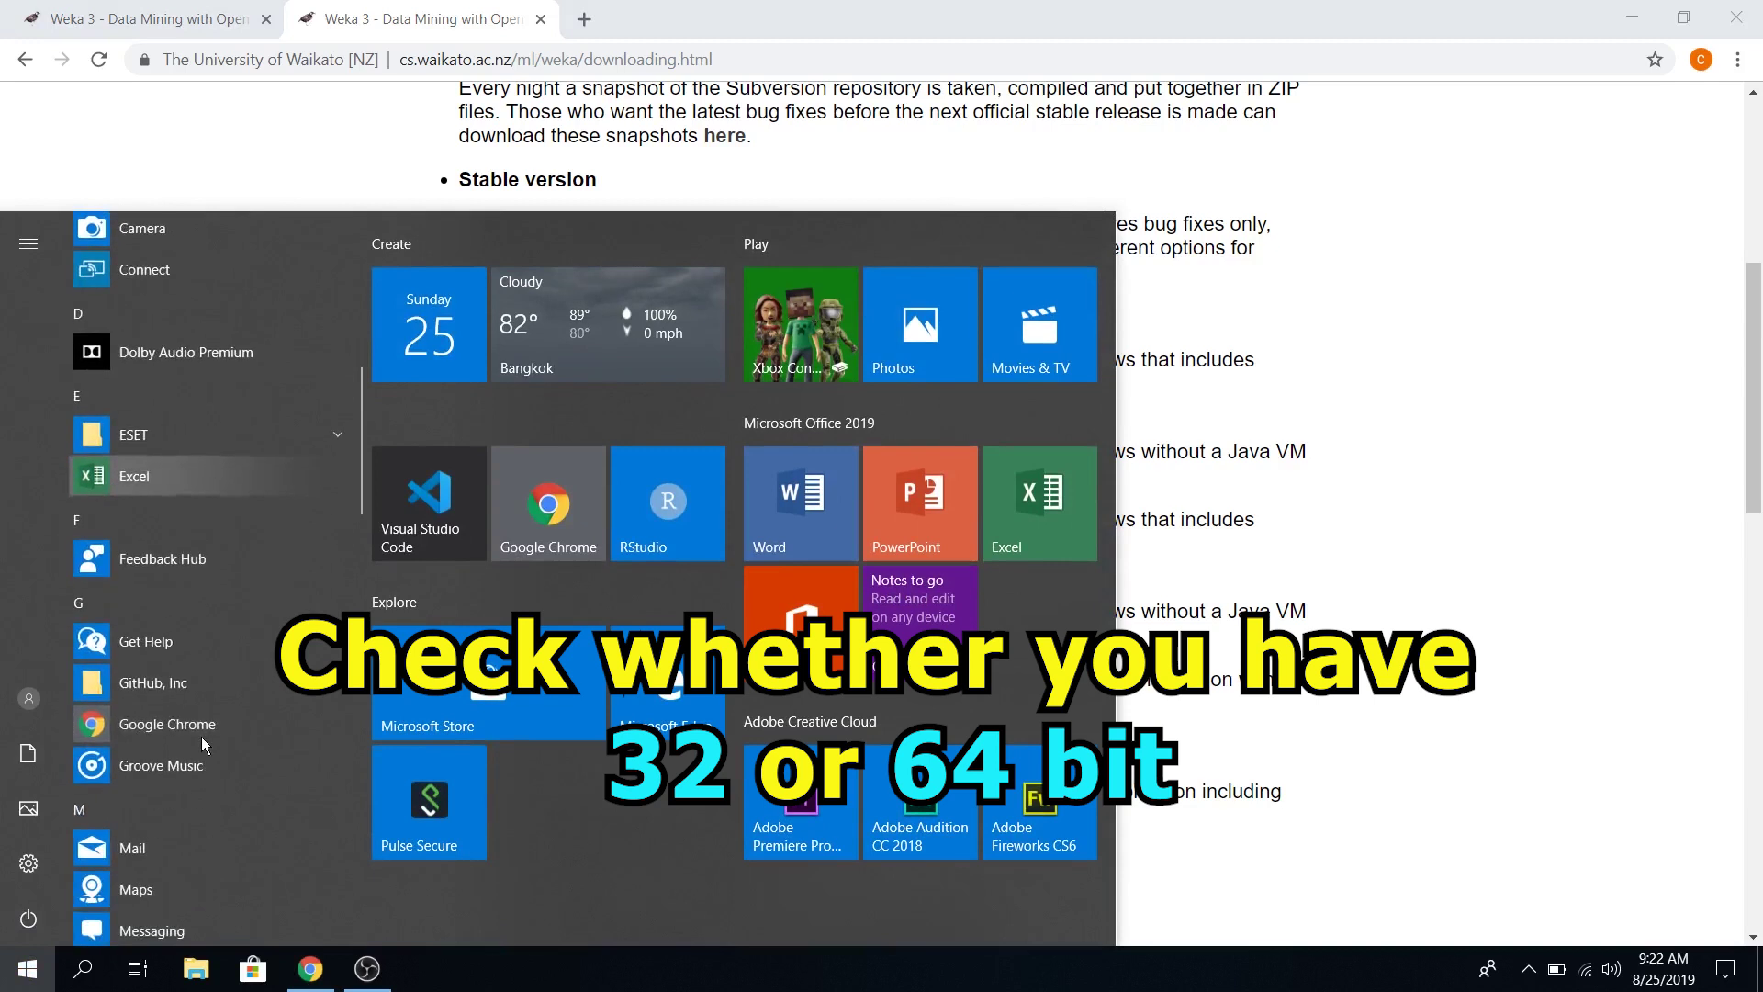
pyautogui.scroll(-3, 201, 737)
pyautogui.scroll(-5, 202, 737)
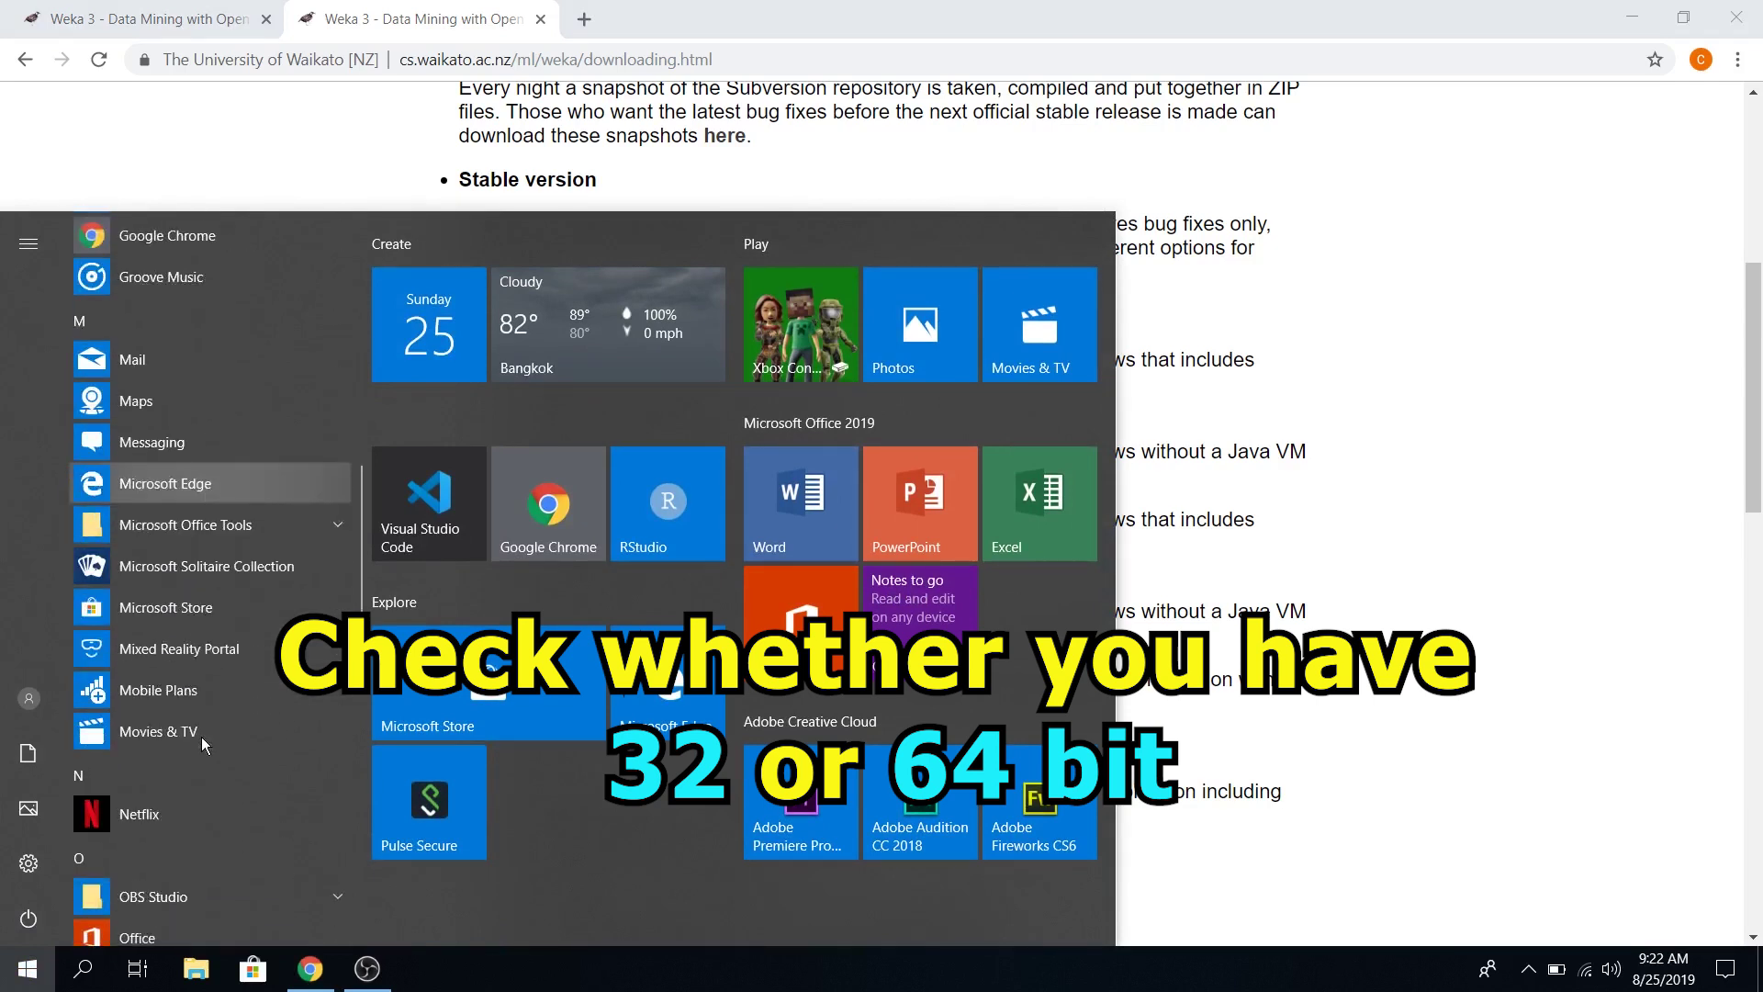
pyautogui.scroll(-2, 202, 738)
pyautogui.scroll(-5, 201, 737)
pyautogui.scroll(-5, 201, 738)
pyautogui.scroll(-5, 202, 737)
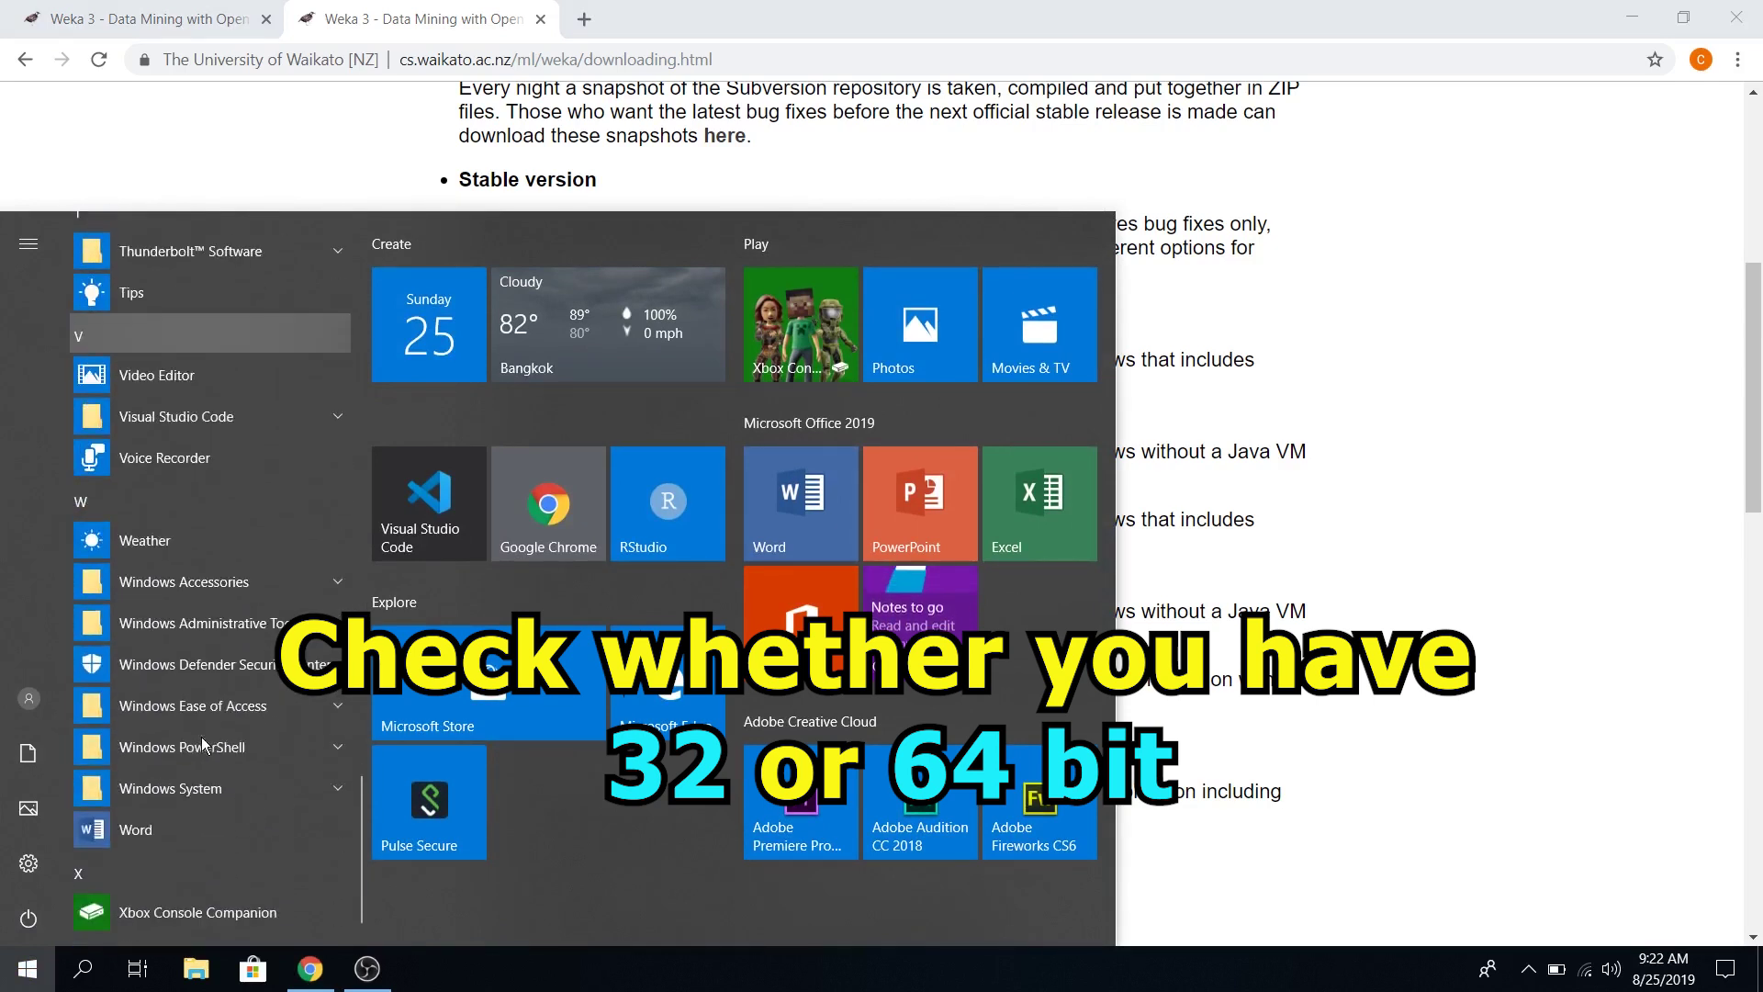
pyautogui.scroll(-1, 201, 738)
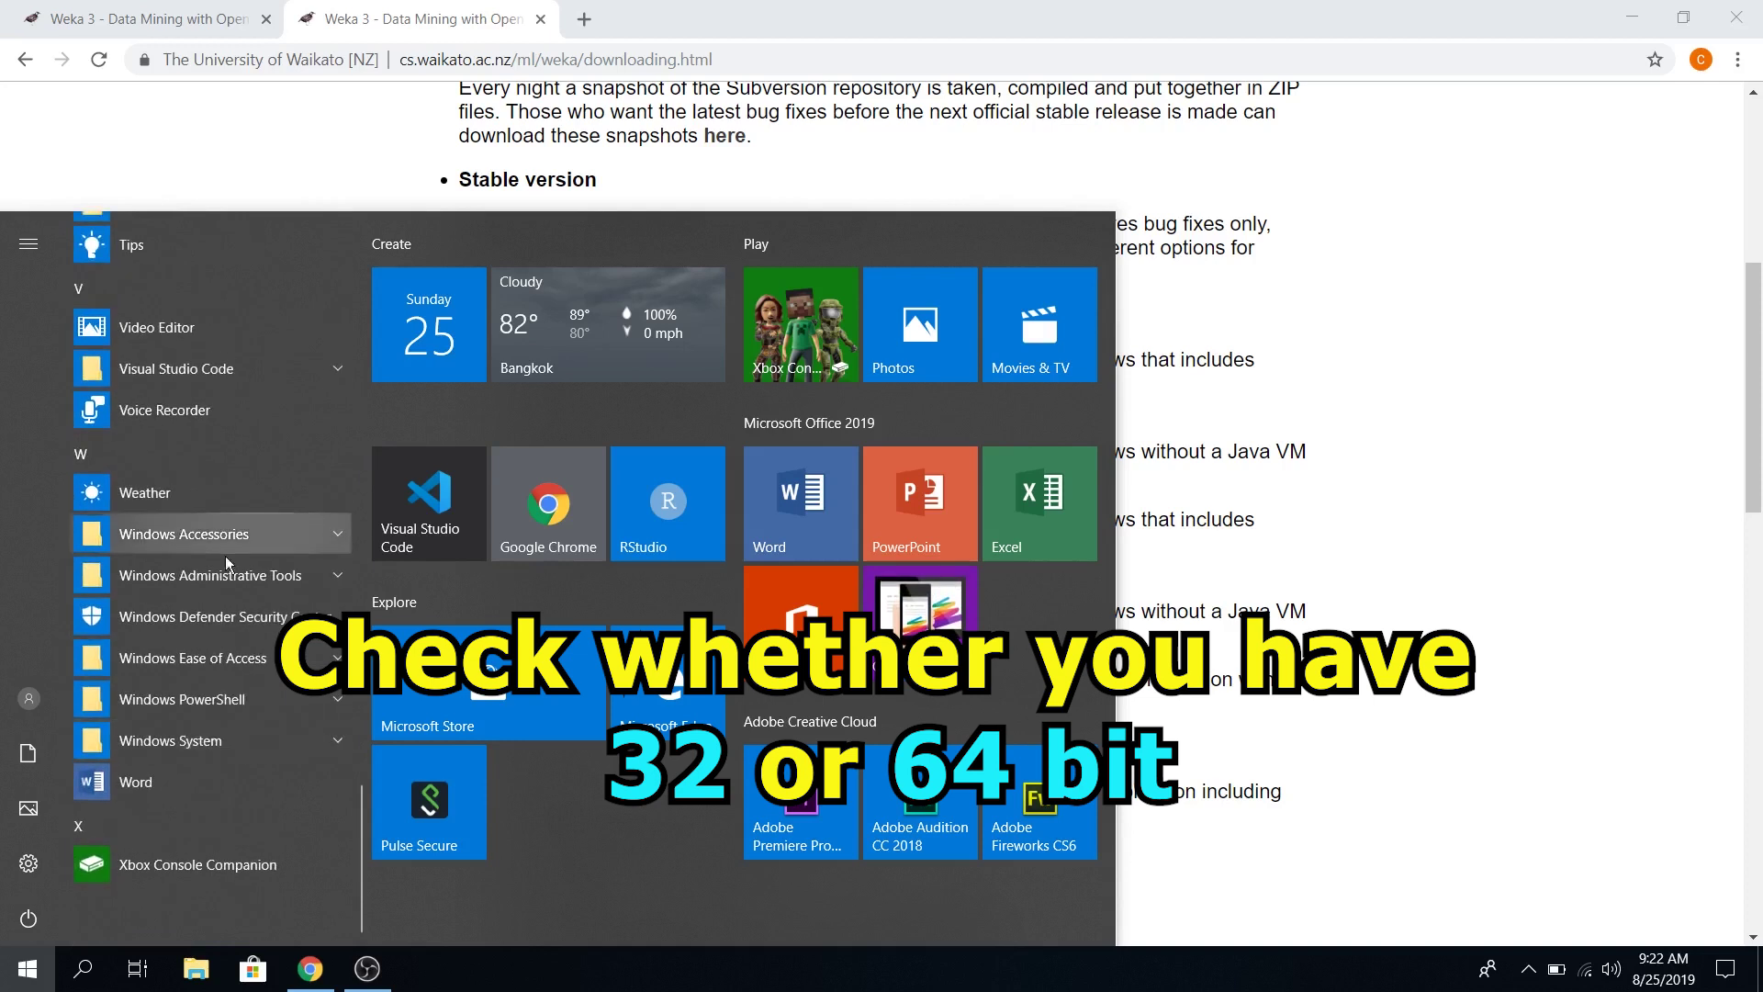
pyautogui.click(27, 969)
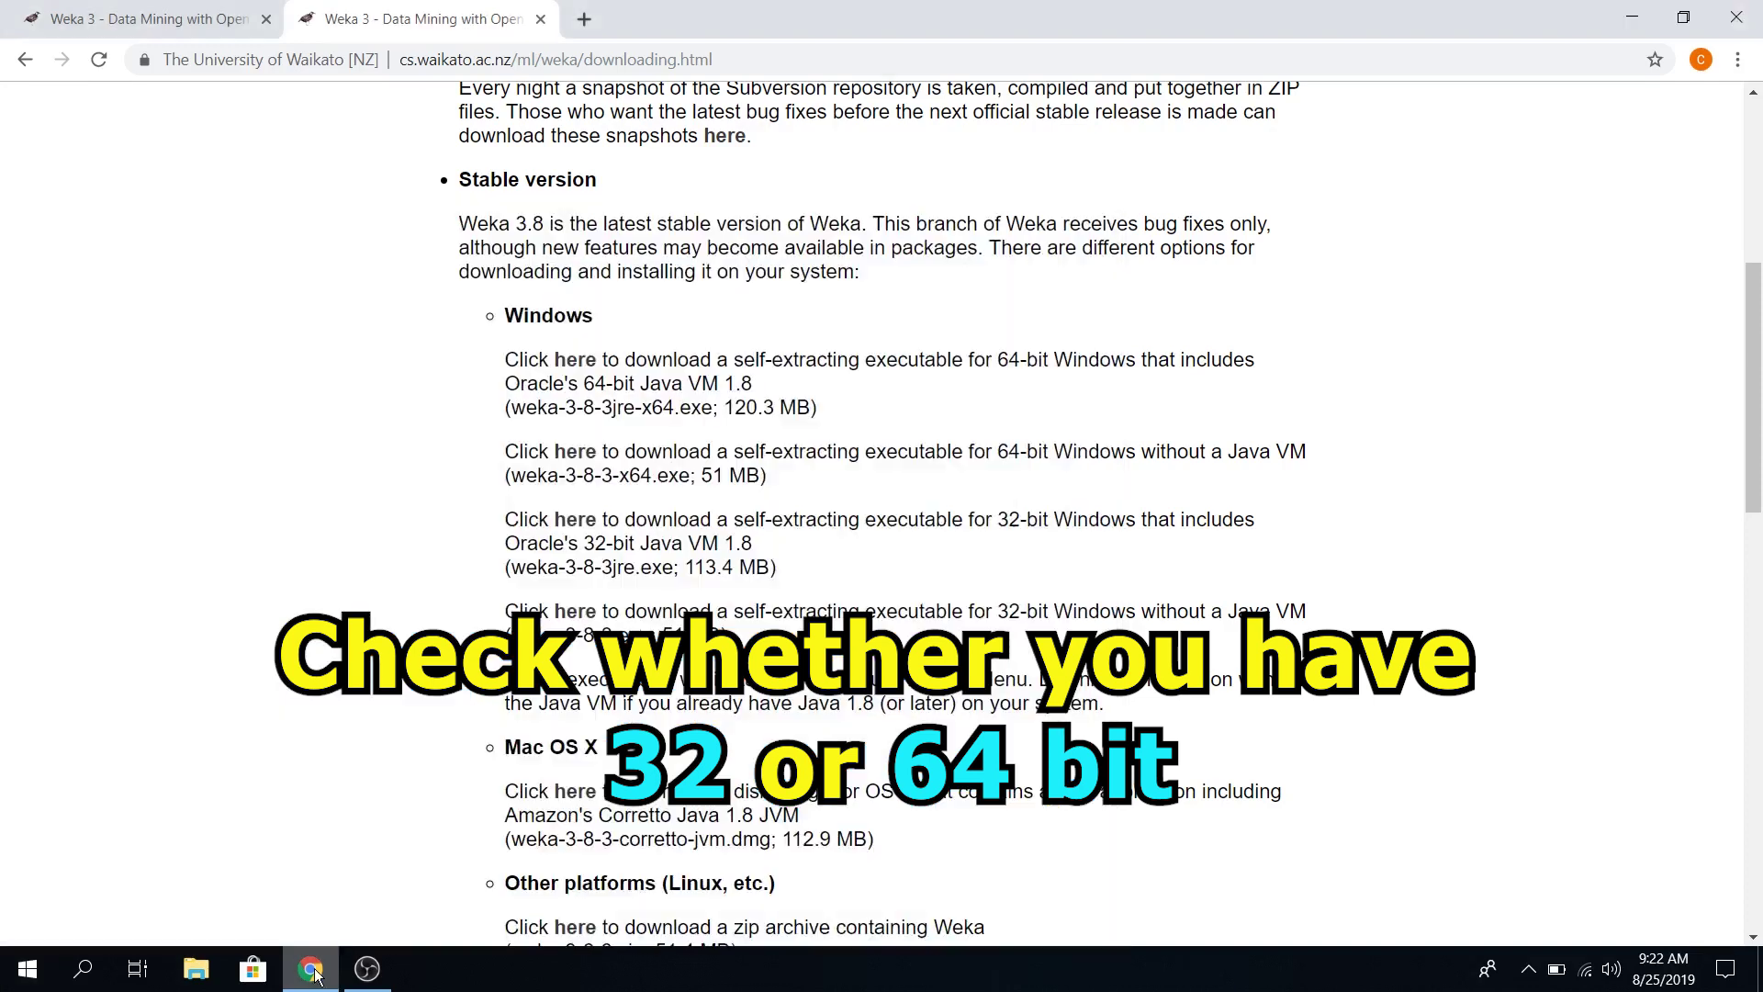
pyautogui.click(199, 973)
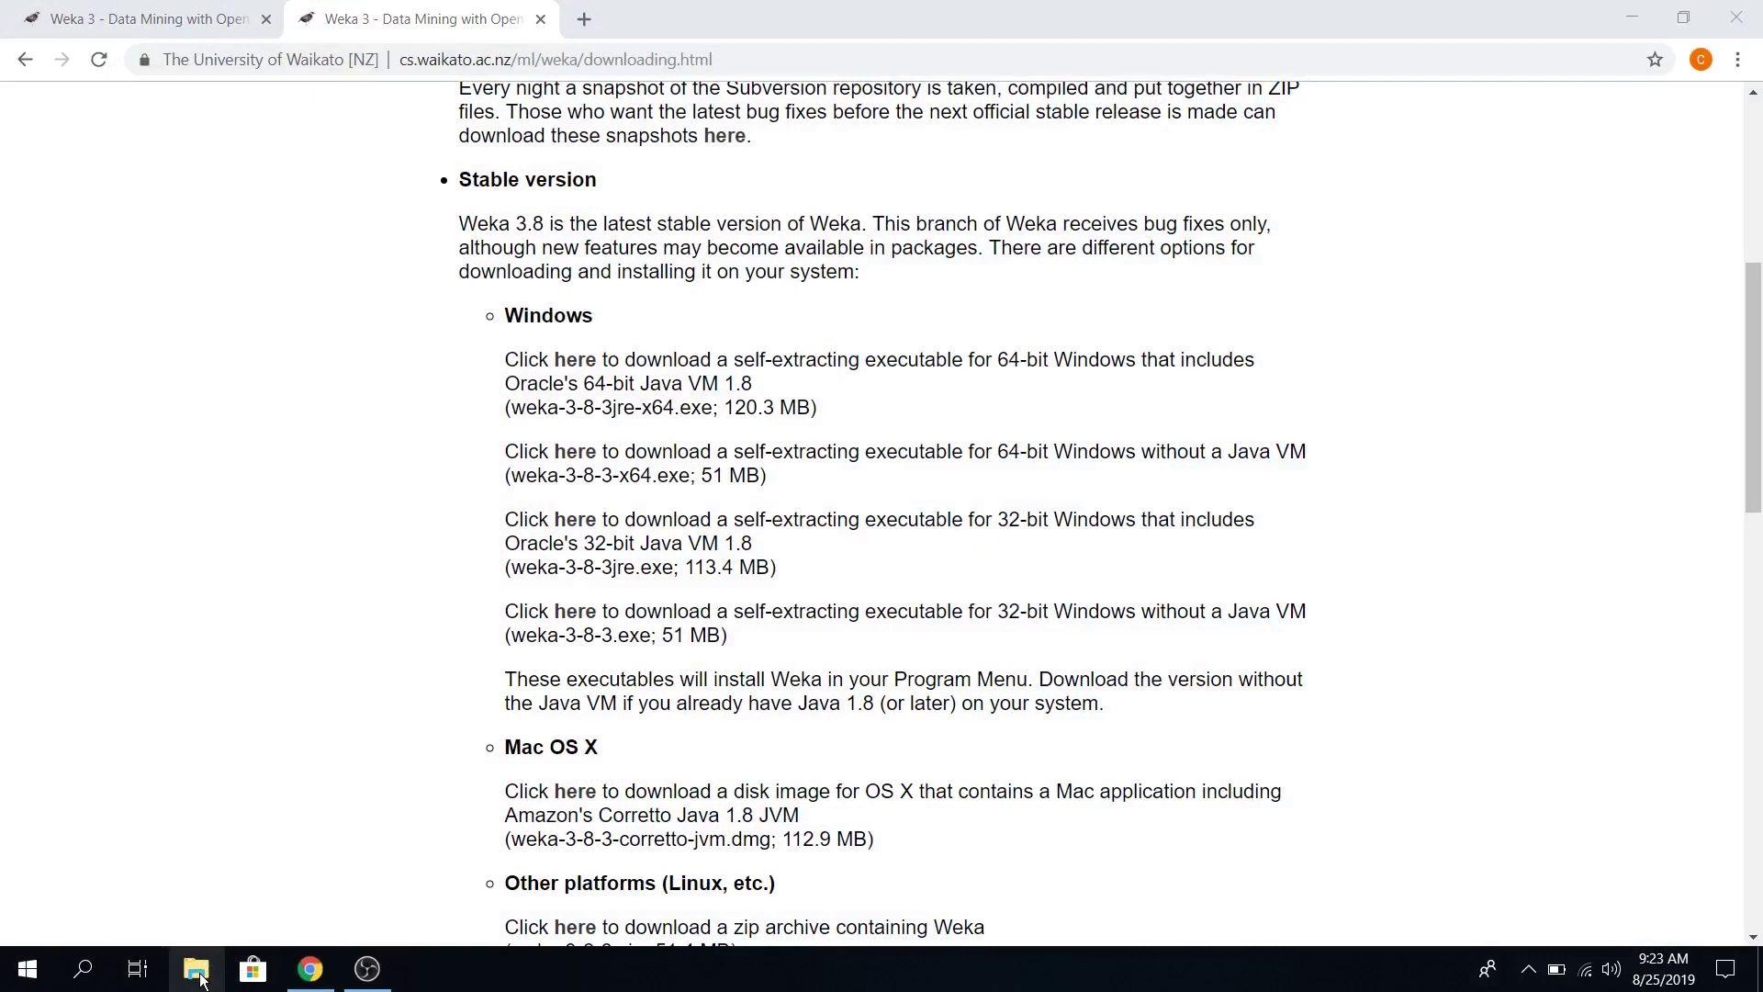
pyautogui.rightClick(201, 975)
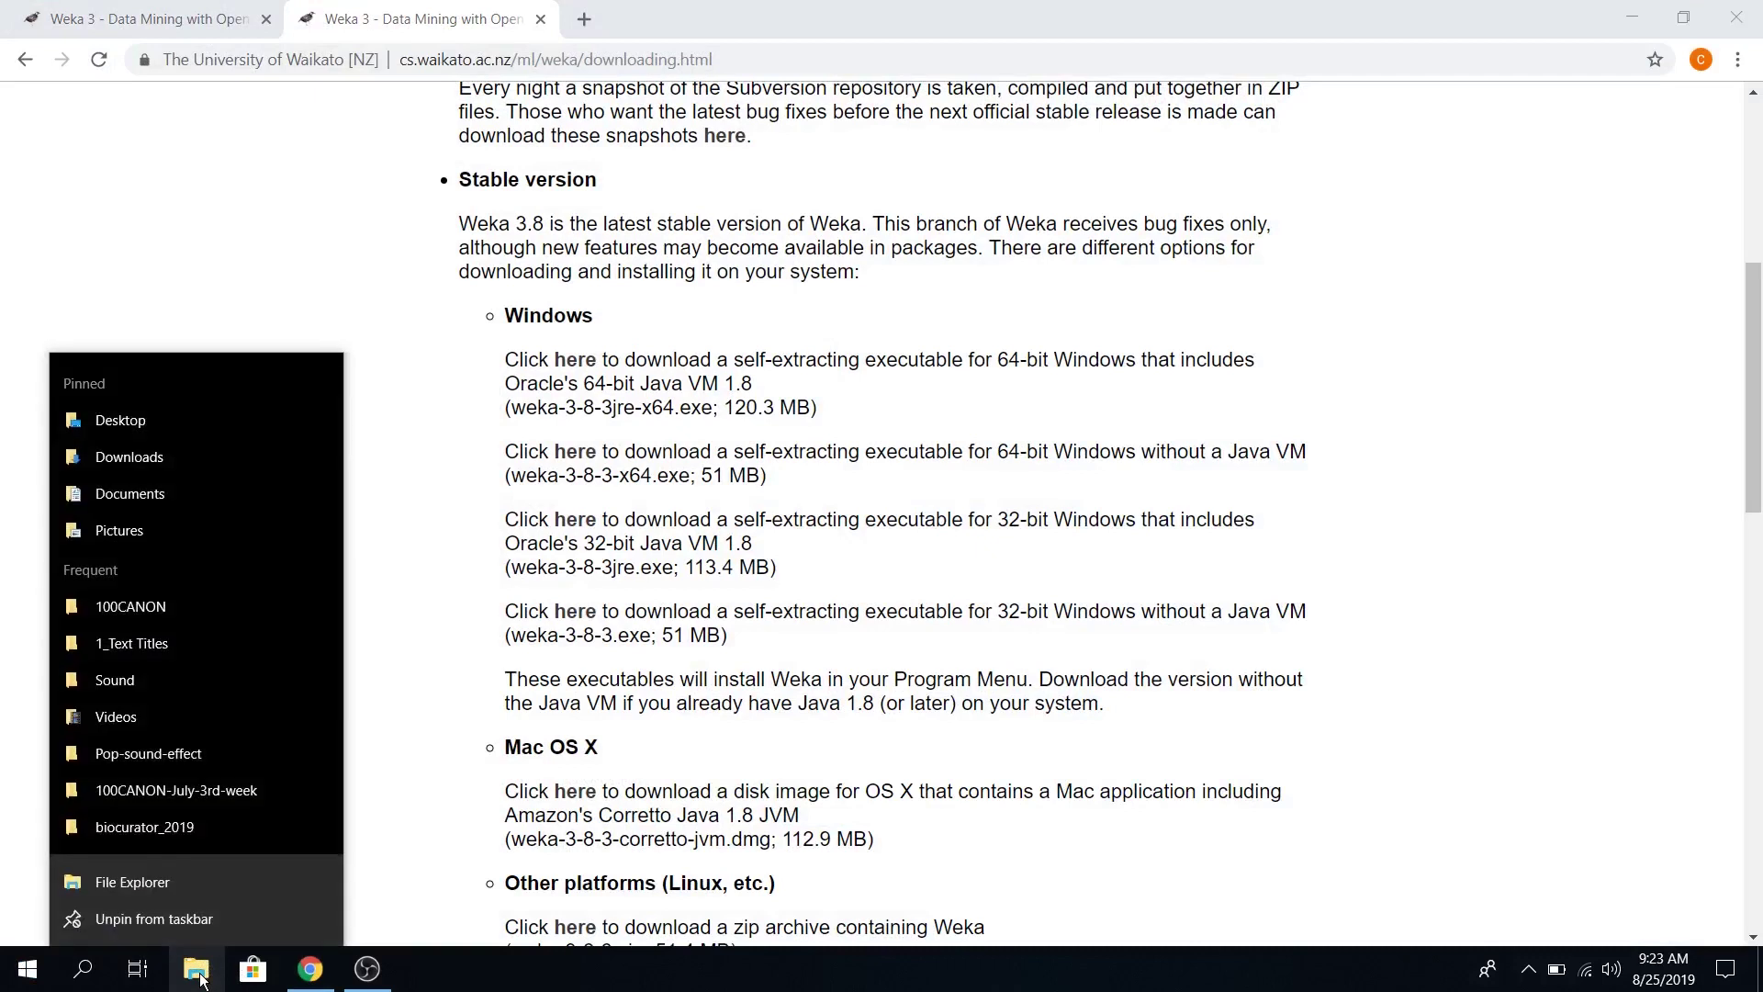
pyautogui.click(404, 693)
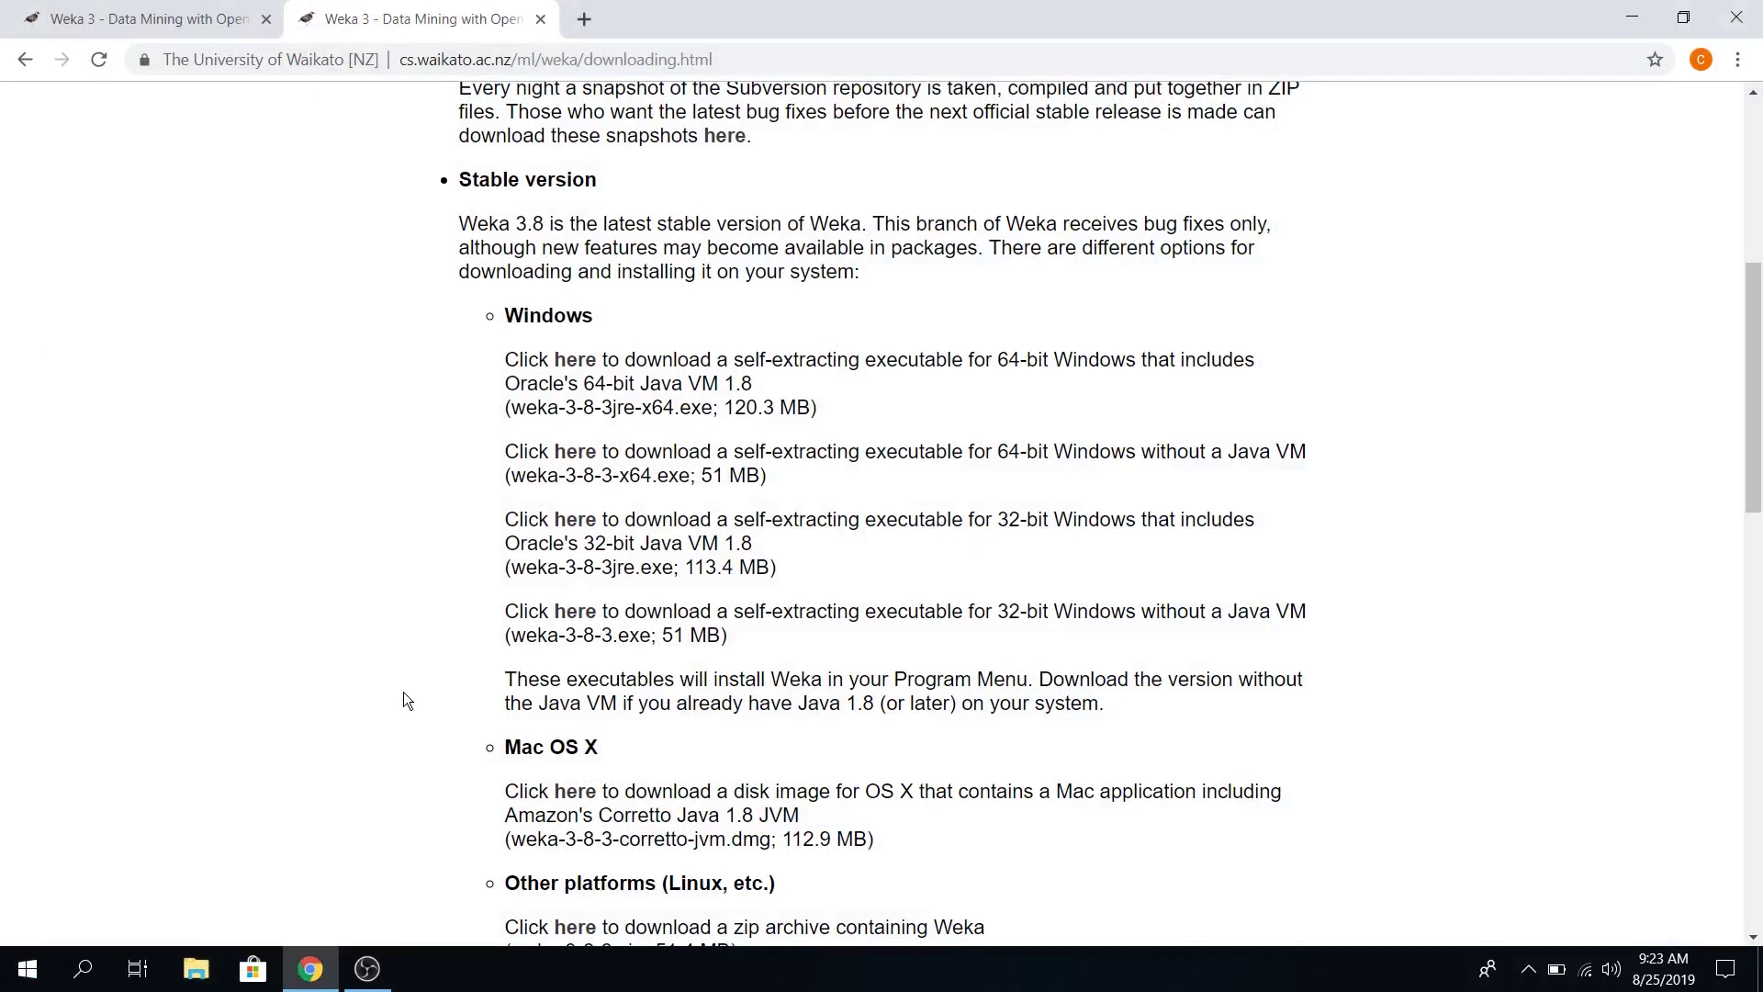
pyautogui.click(195, 962)
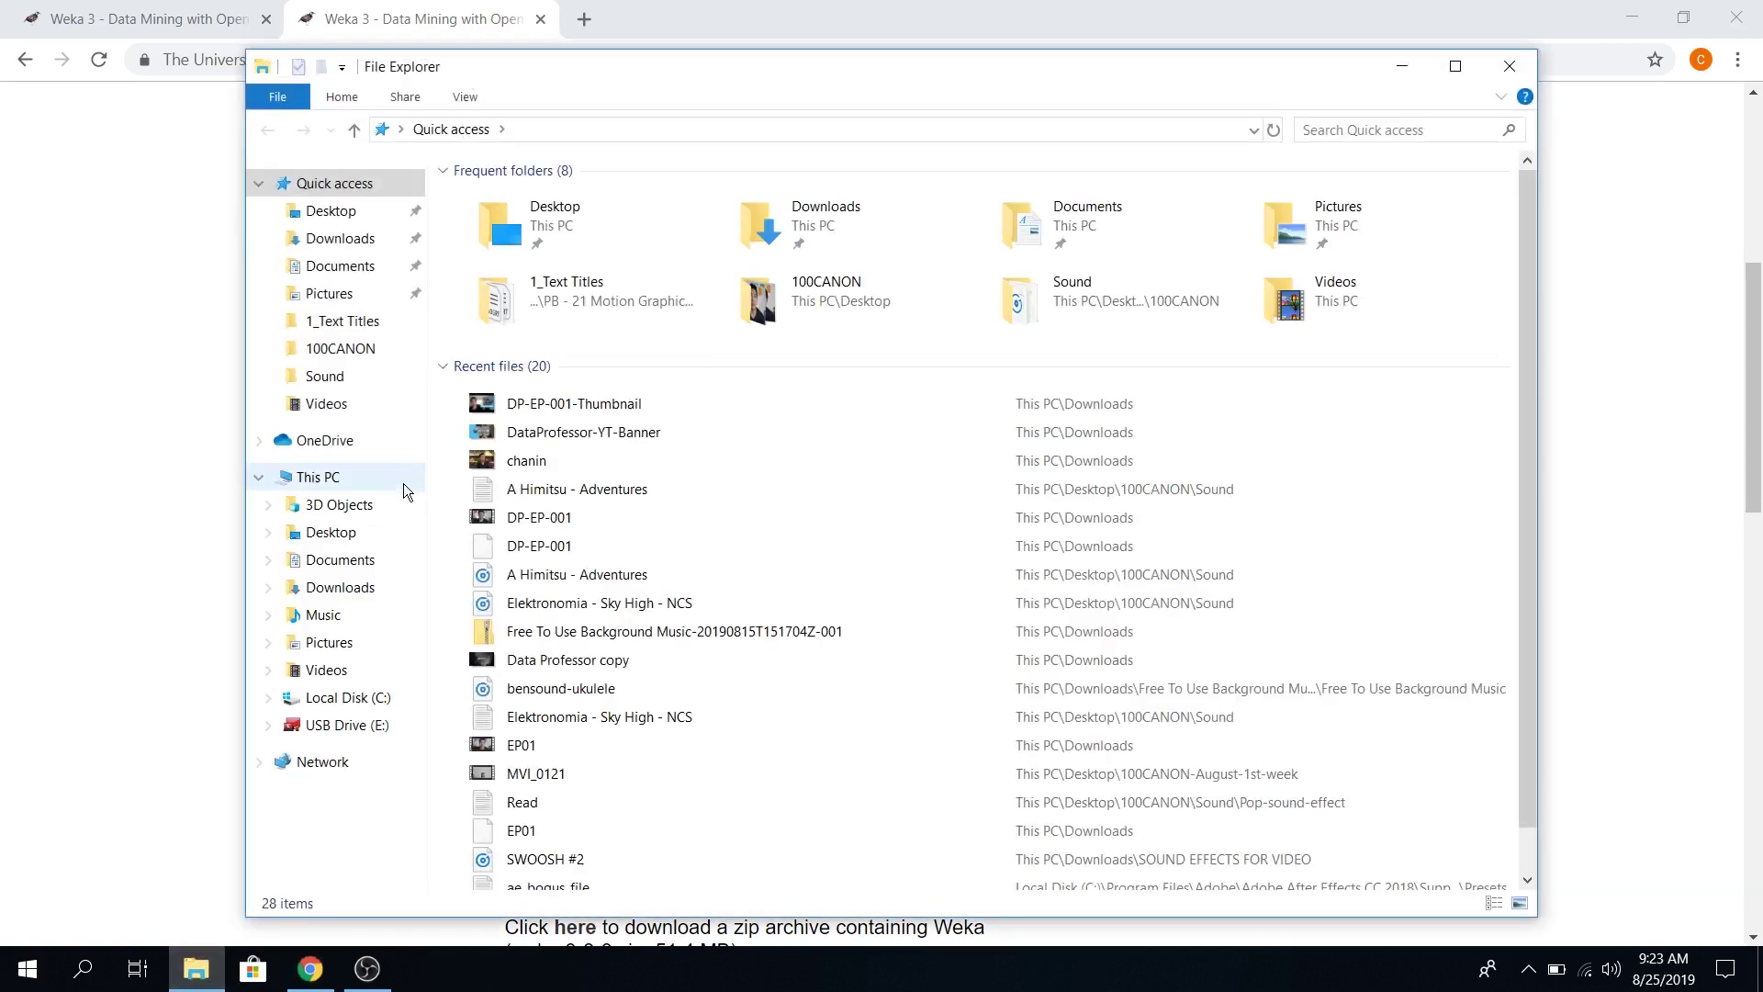
pyautogui.rightClick(334, 479)
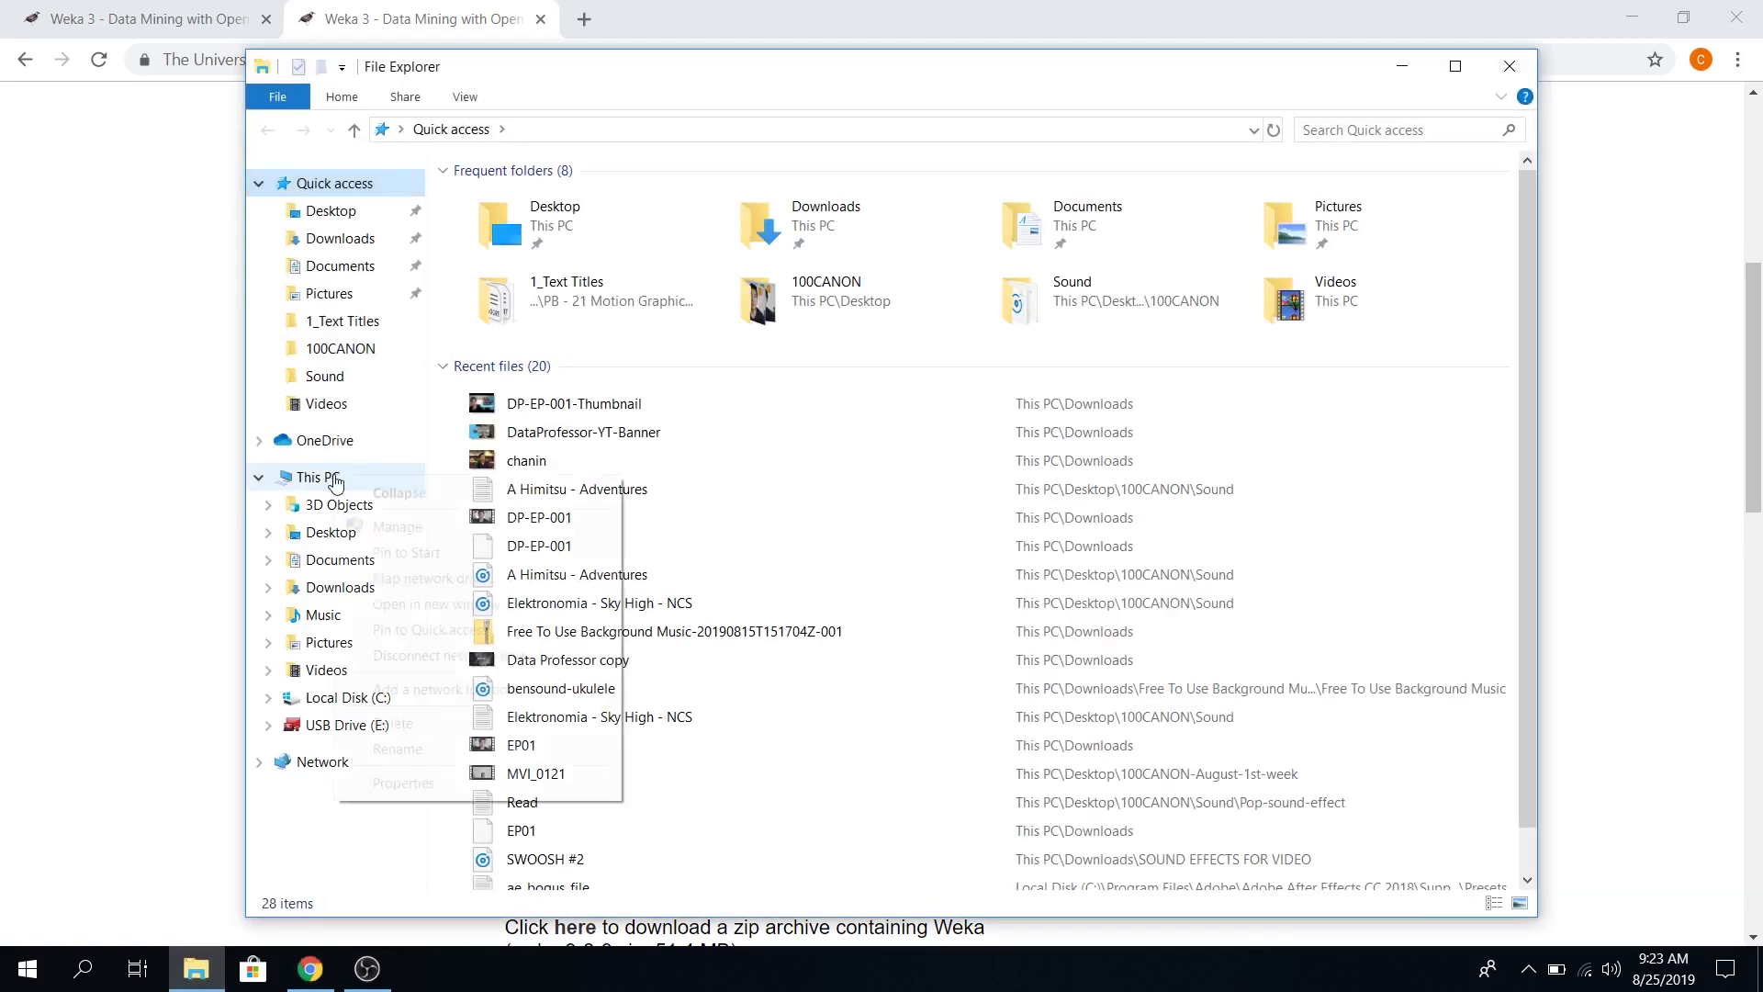
pyautogui.click(402, 783)
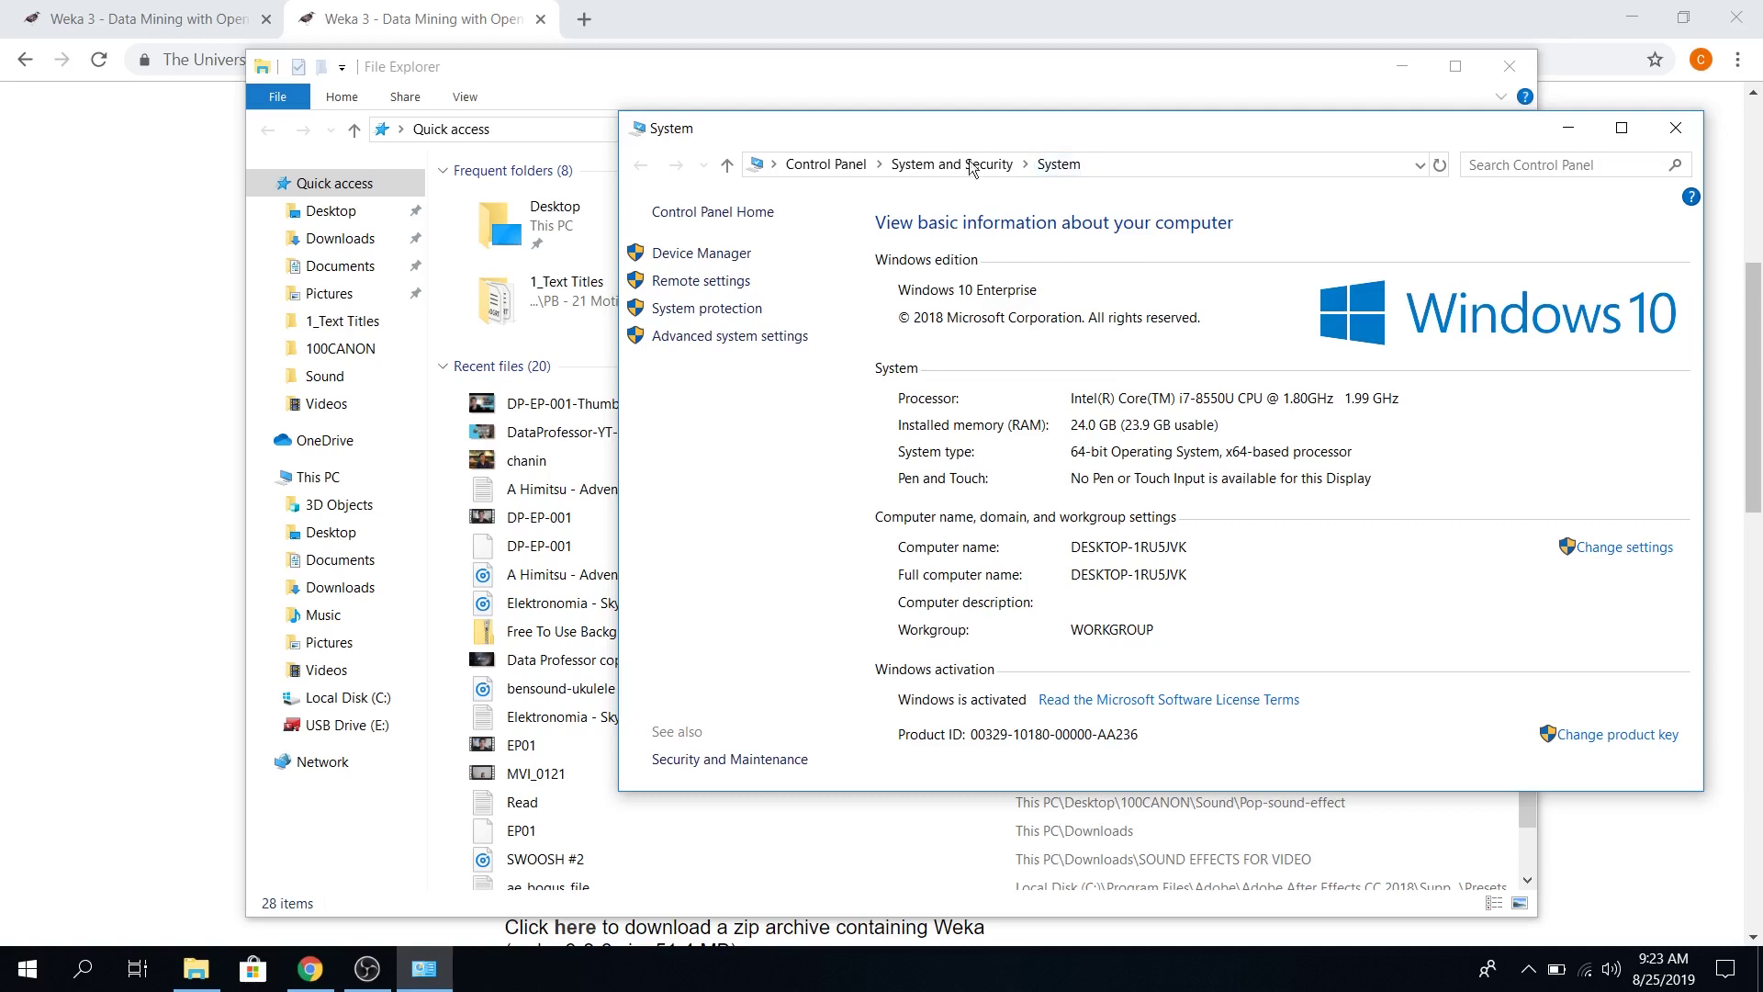
pyautogui.moveTo(989, 139); pyautogui.dragTo(817, 196)
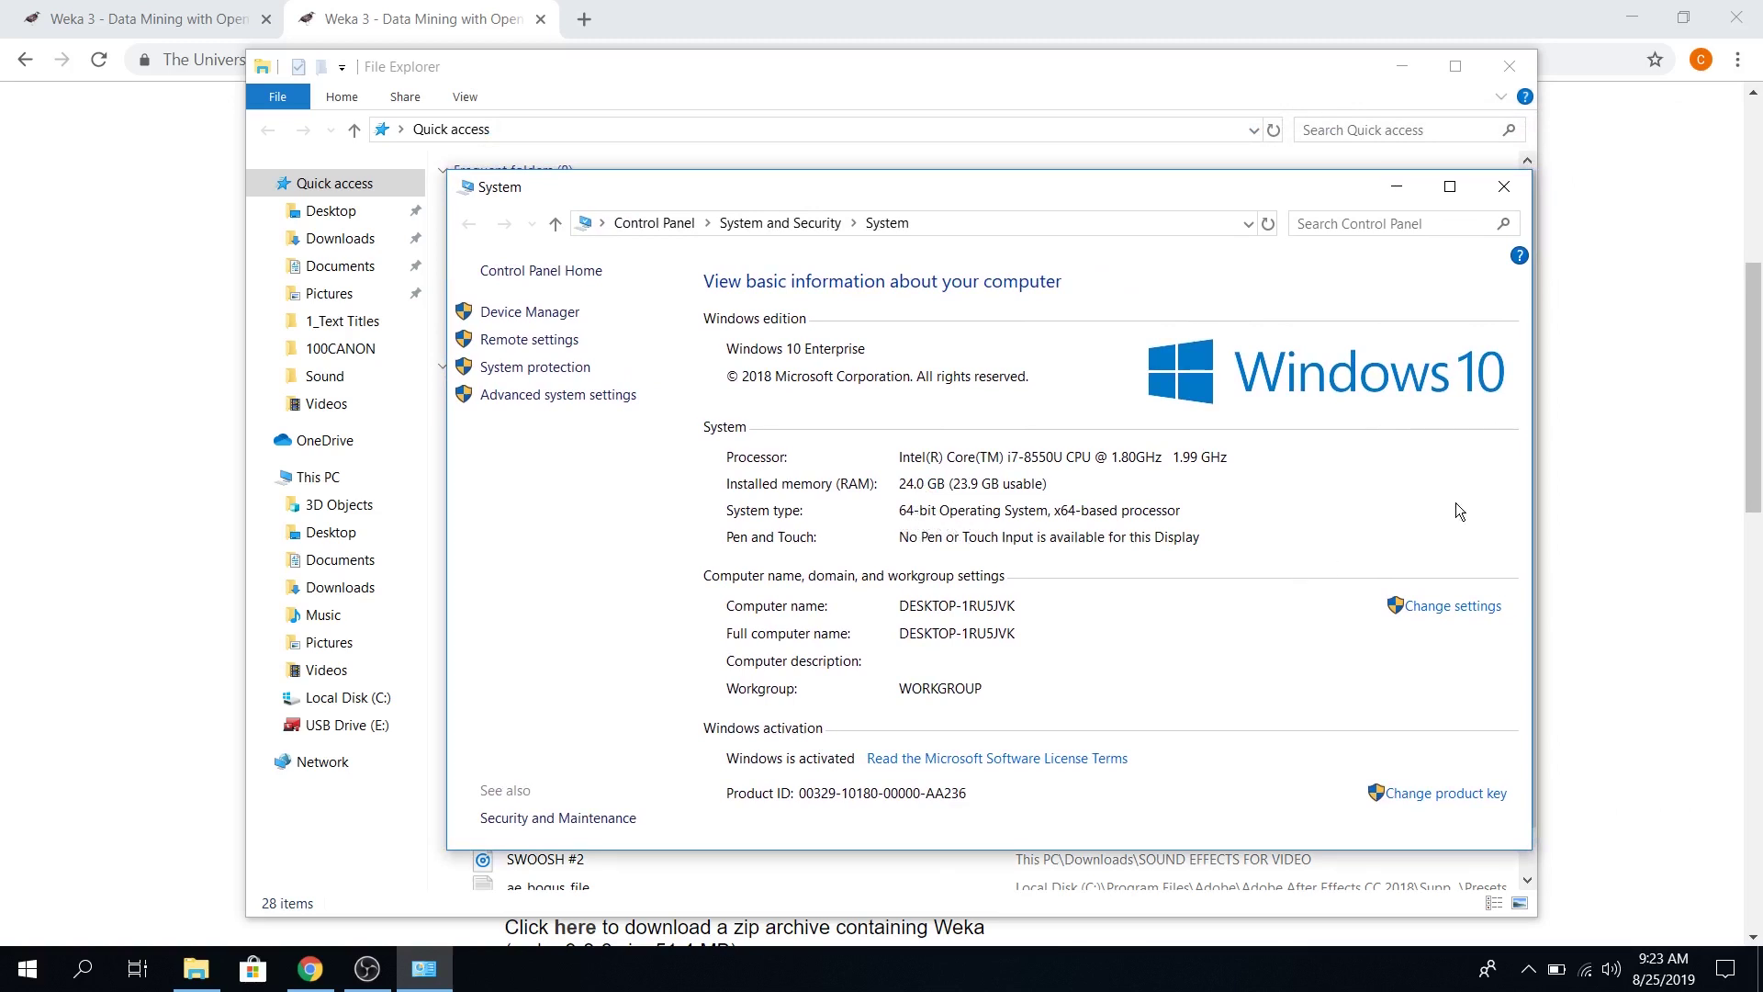
pyautogui.click(1504, 187)
pyautogui.click(1514, 64)
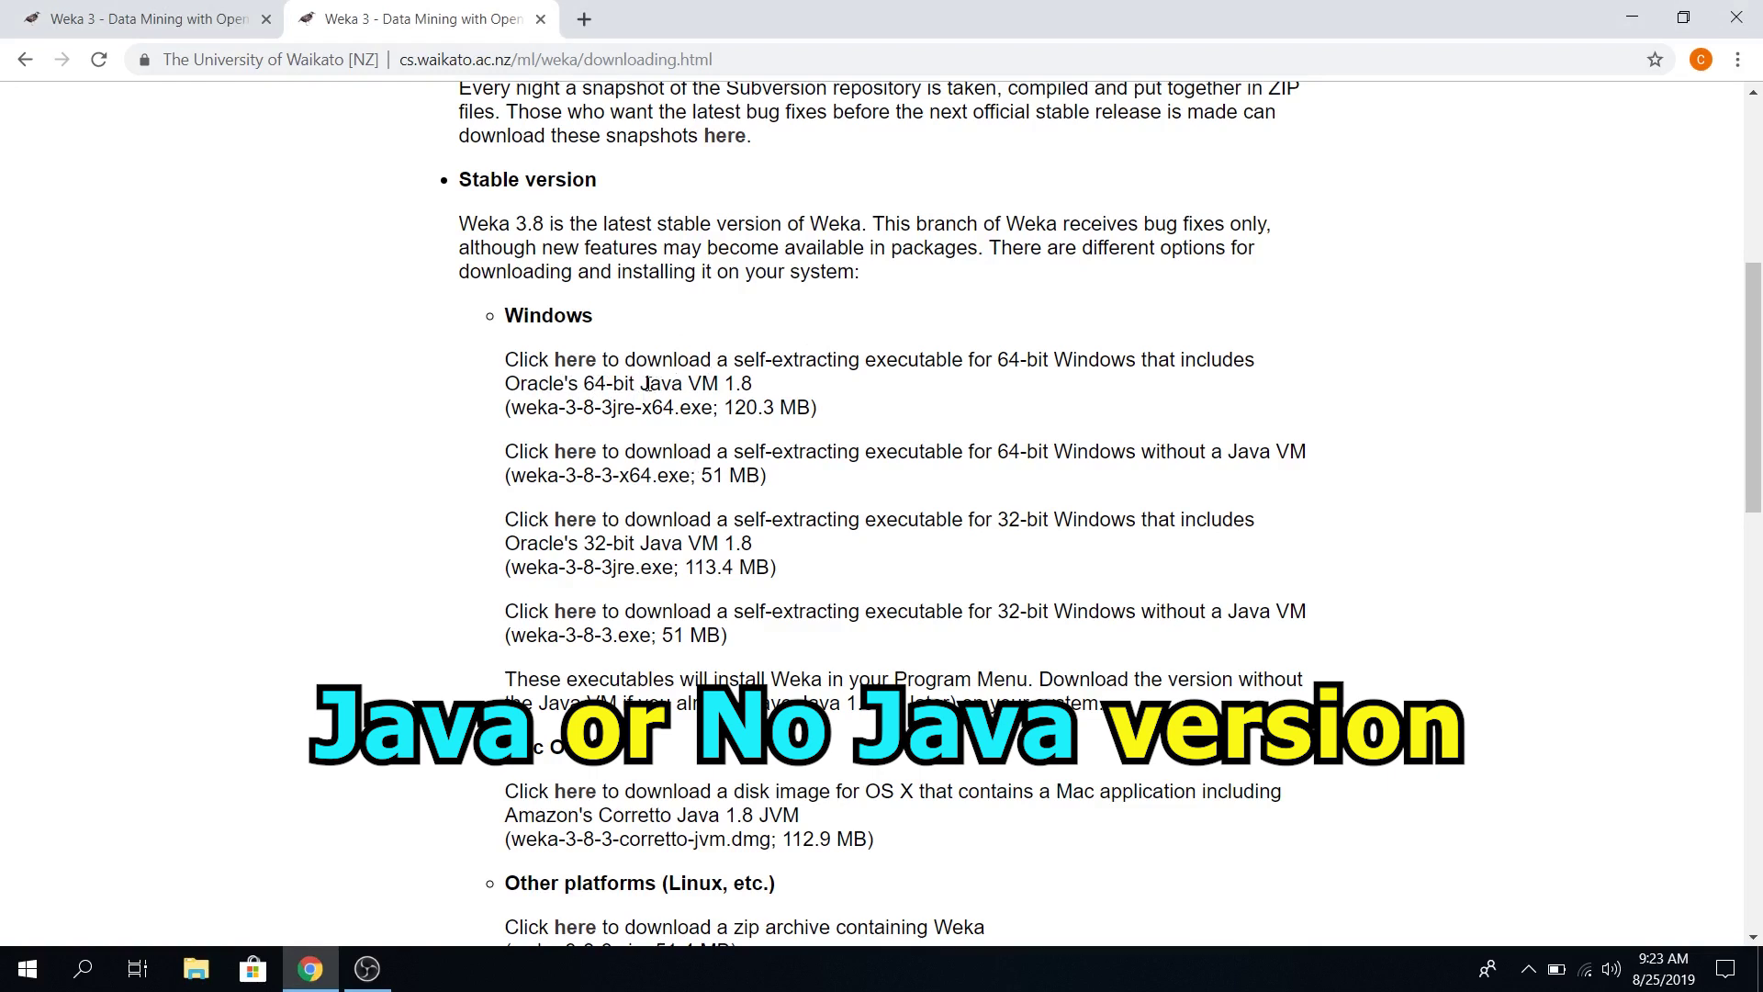
# Open Command Prompt from Windows search.
pyautogui.doubleClick(665, 474)
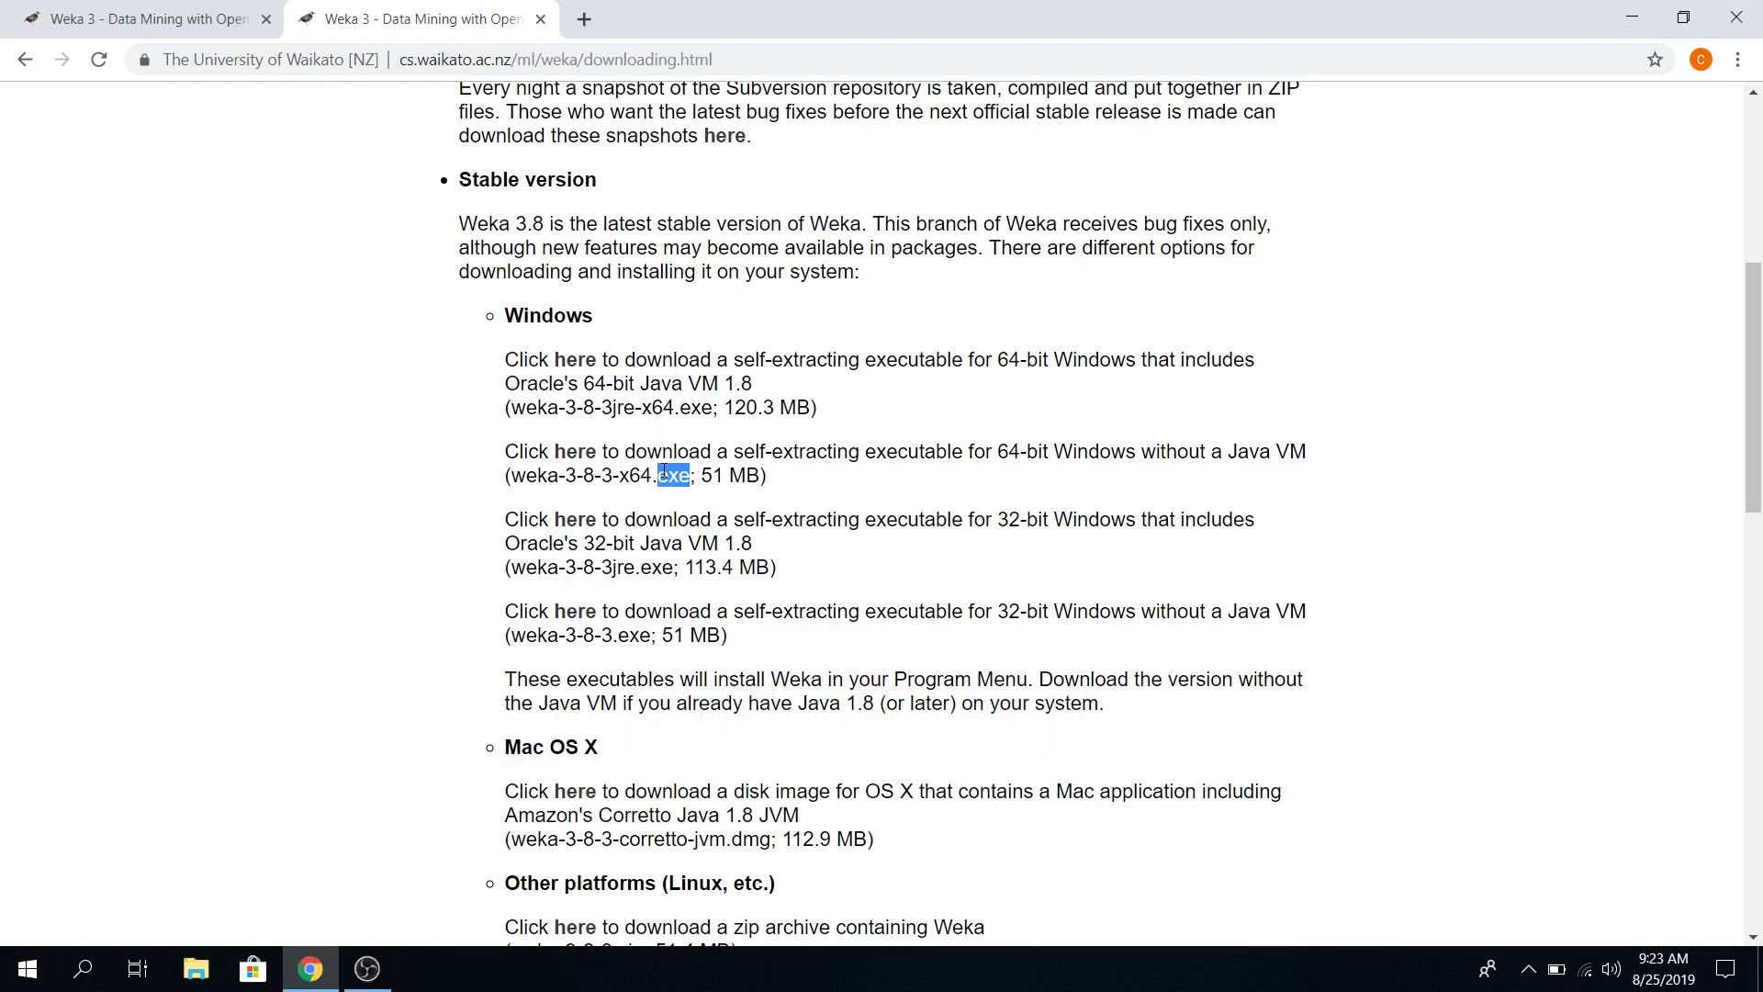
pyautogui.click(306, 632)
pyautogui.click(81, 970)
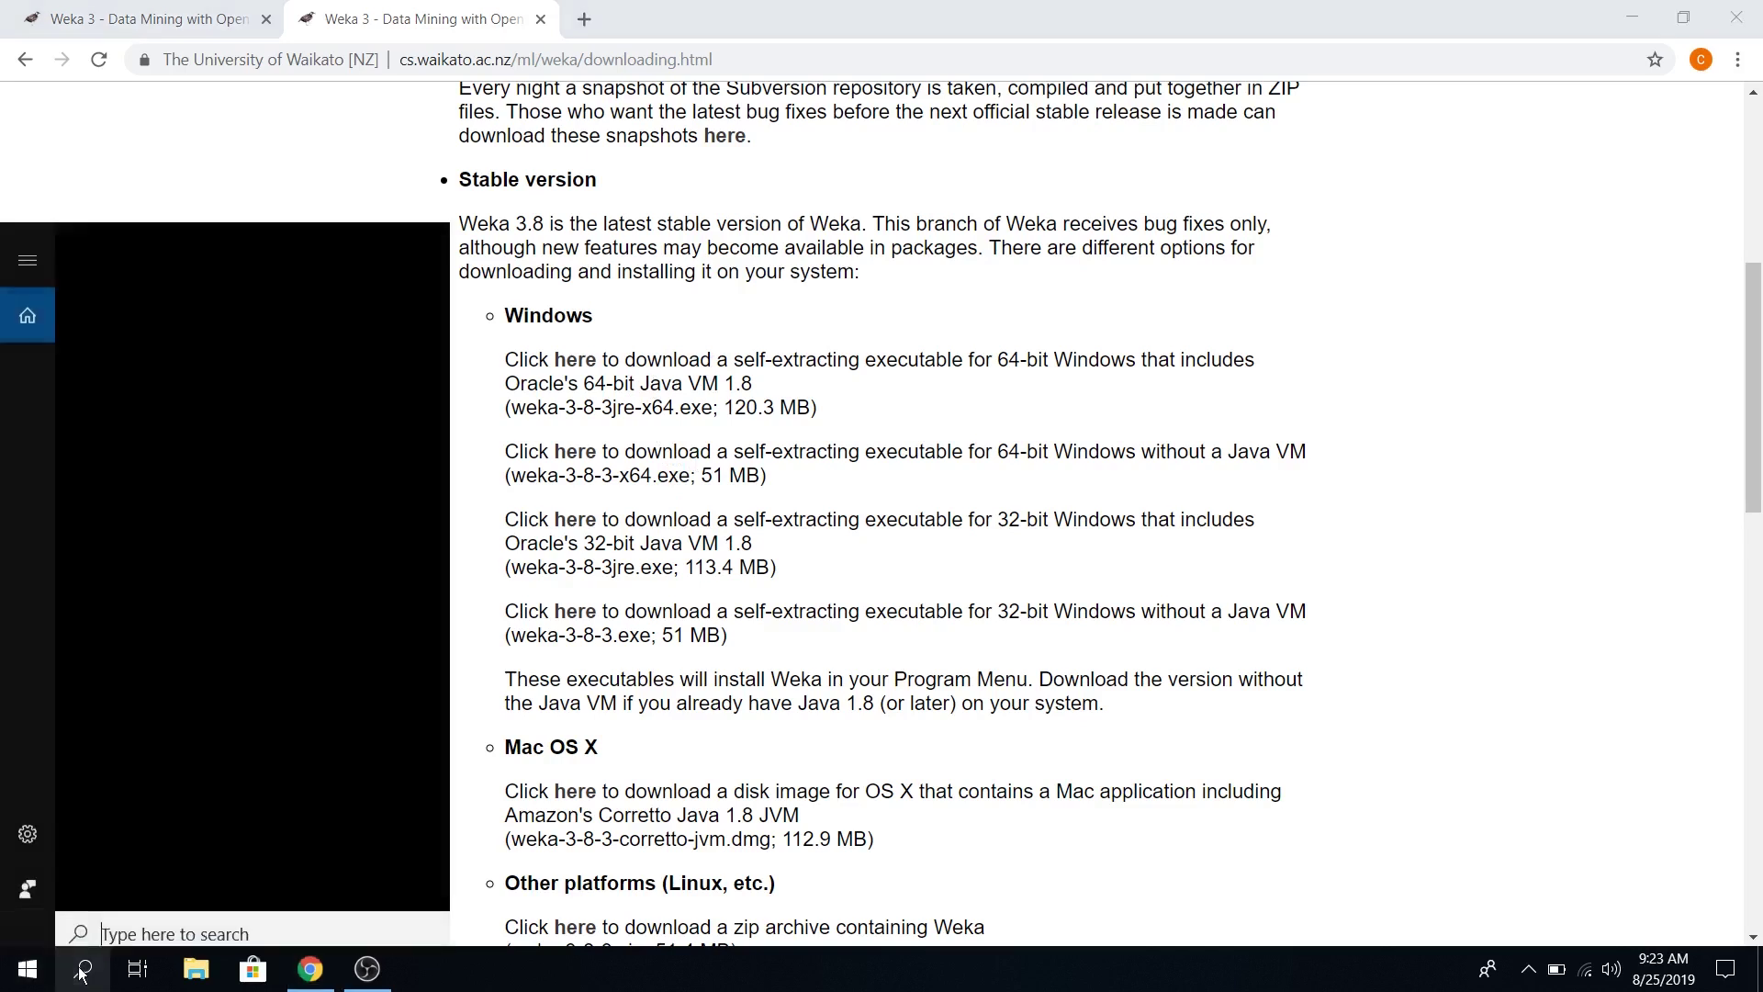
pyautogui.write('cmd')
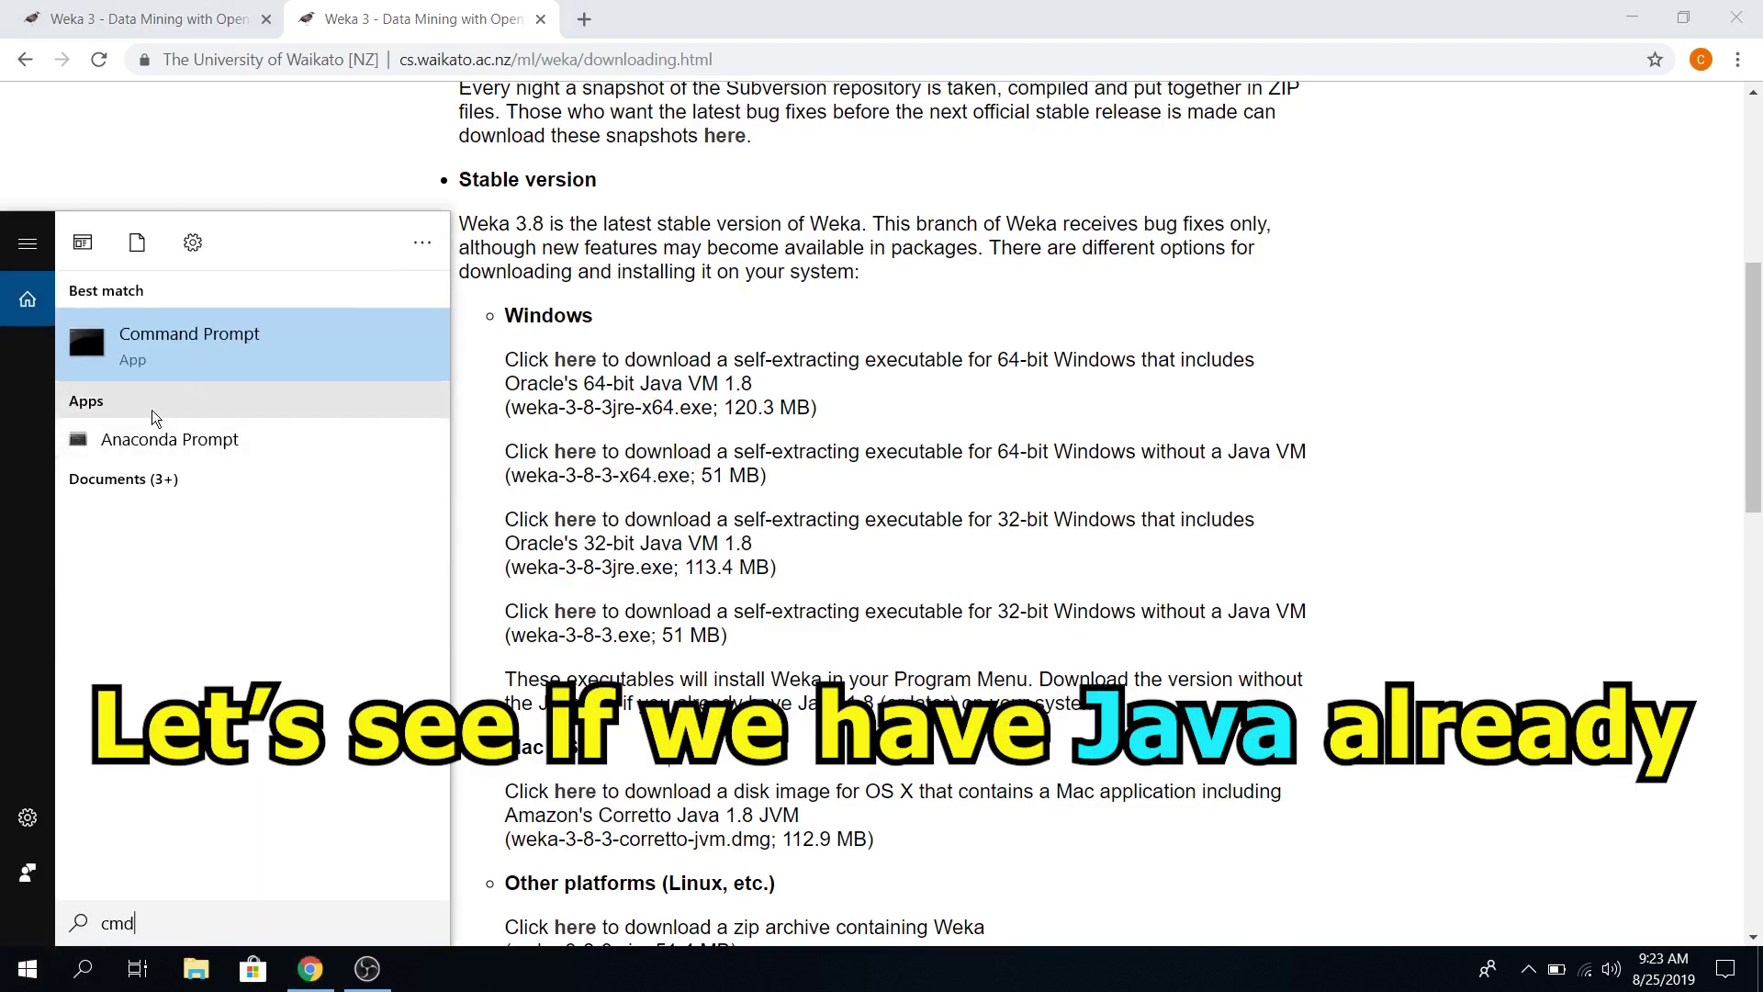
pyautogui.click(197, 351)
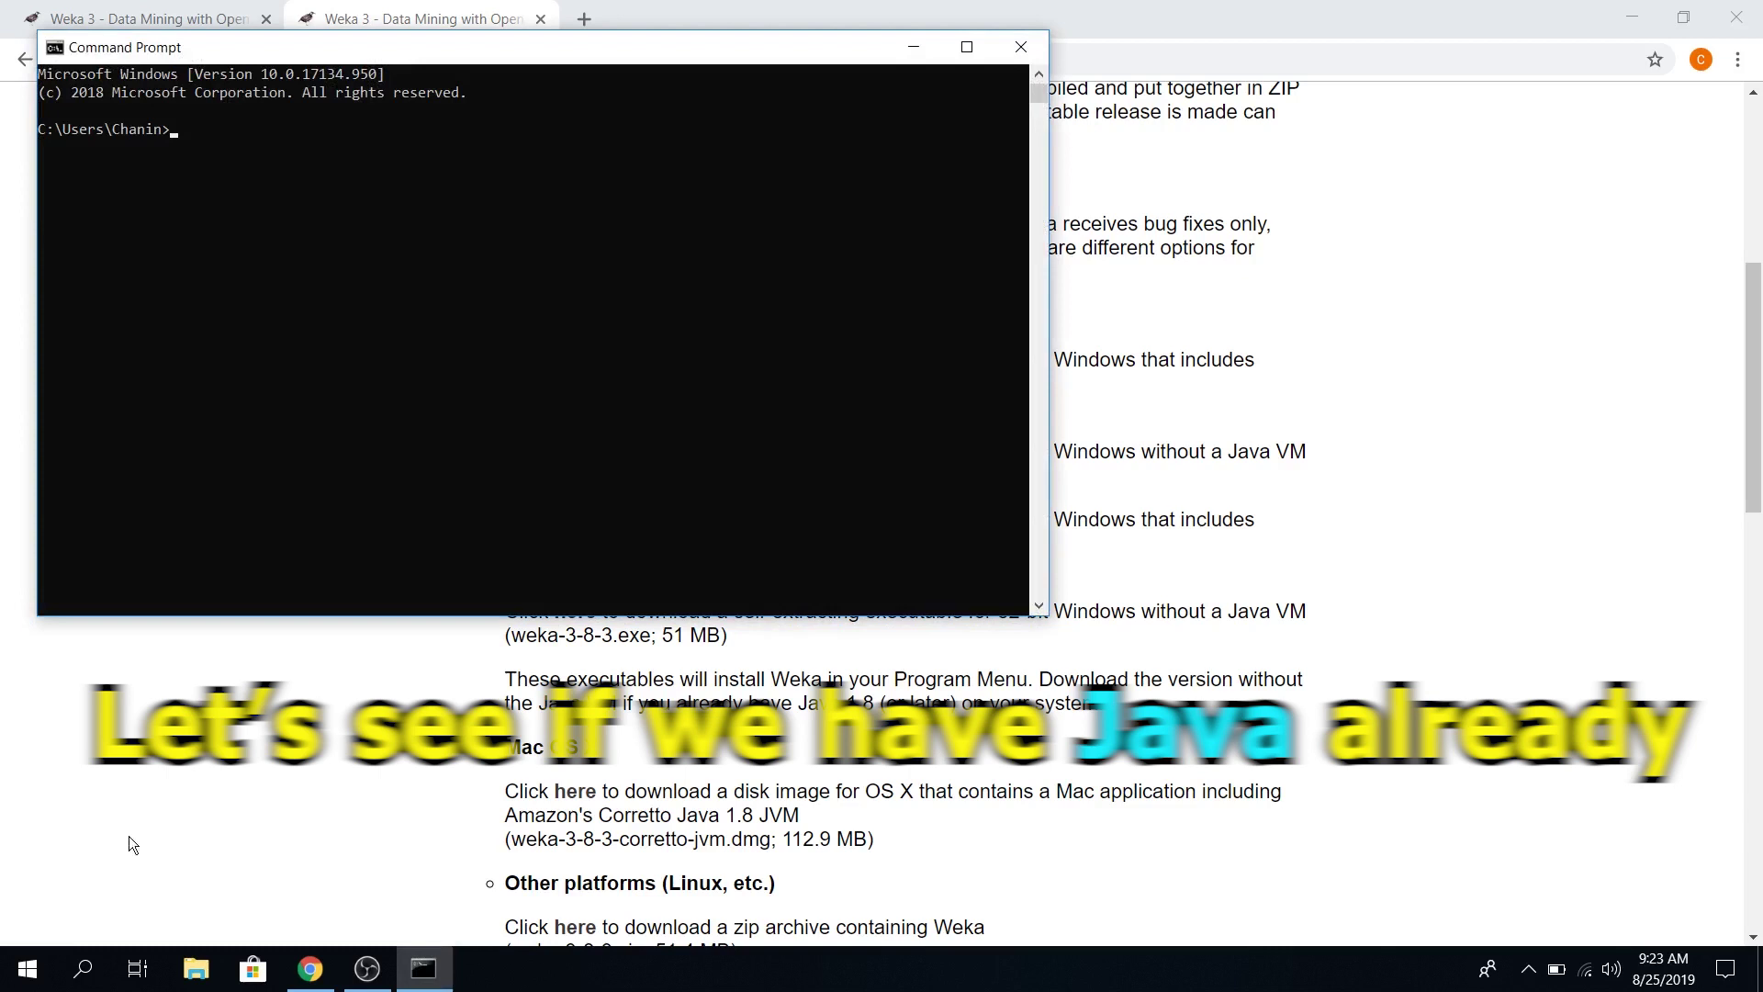
# Run java in Command Prompt to see it is not recognized, then return to the Weka page.
pyautogui.click(83, 968)
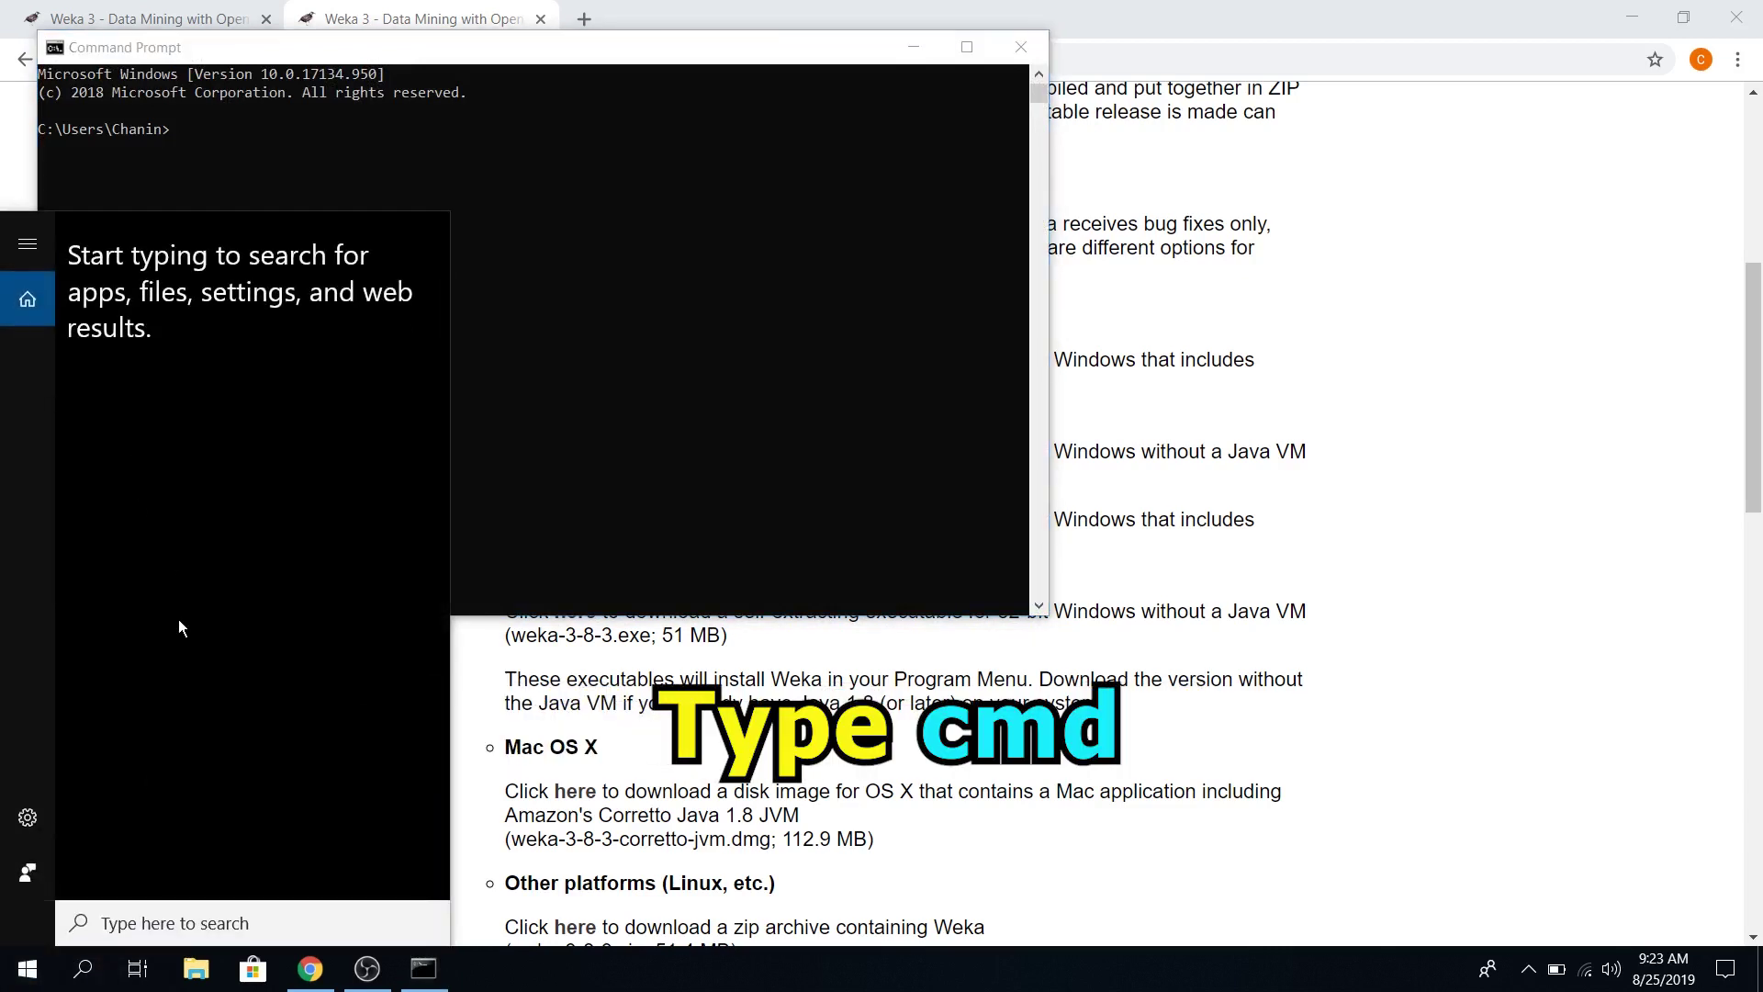
pyautogui.write('cmd')
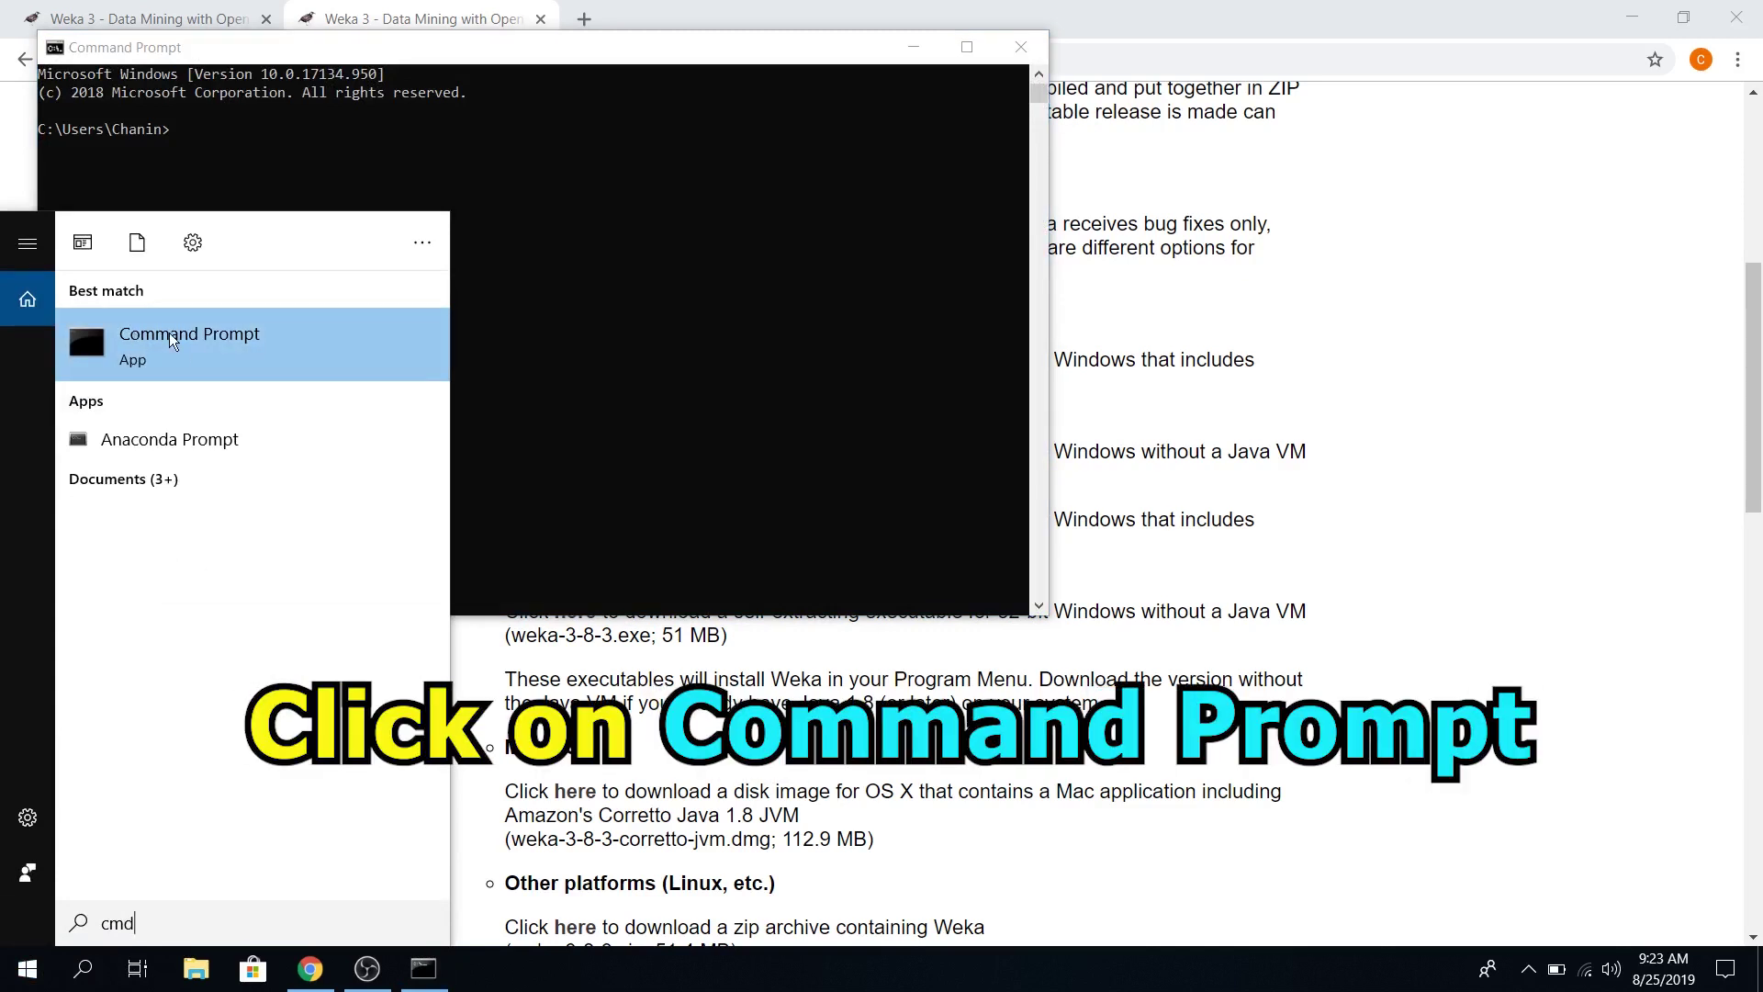
pyautogui.click(561, 362)
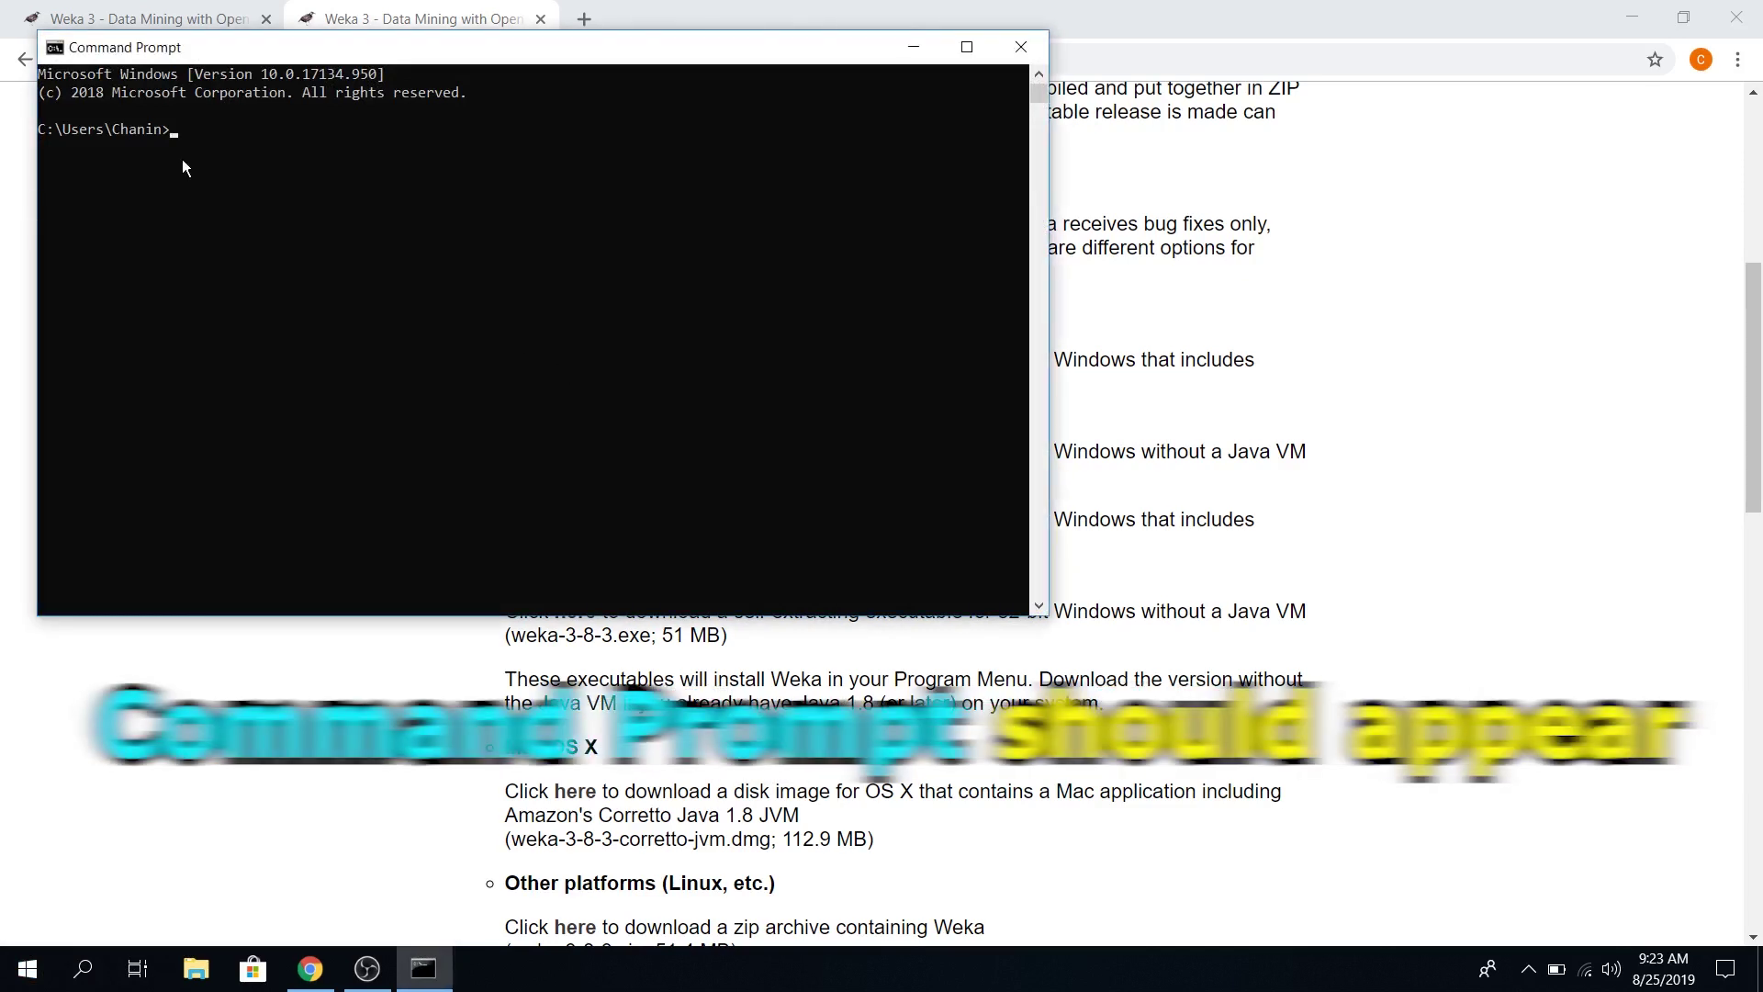
pyautogui.moveTo(342, 49); pyautogui.dragTo(420, 162)
pyautogui.write('jav')
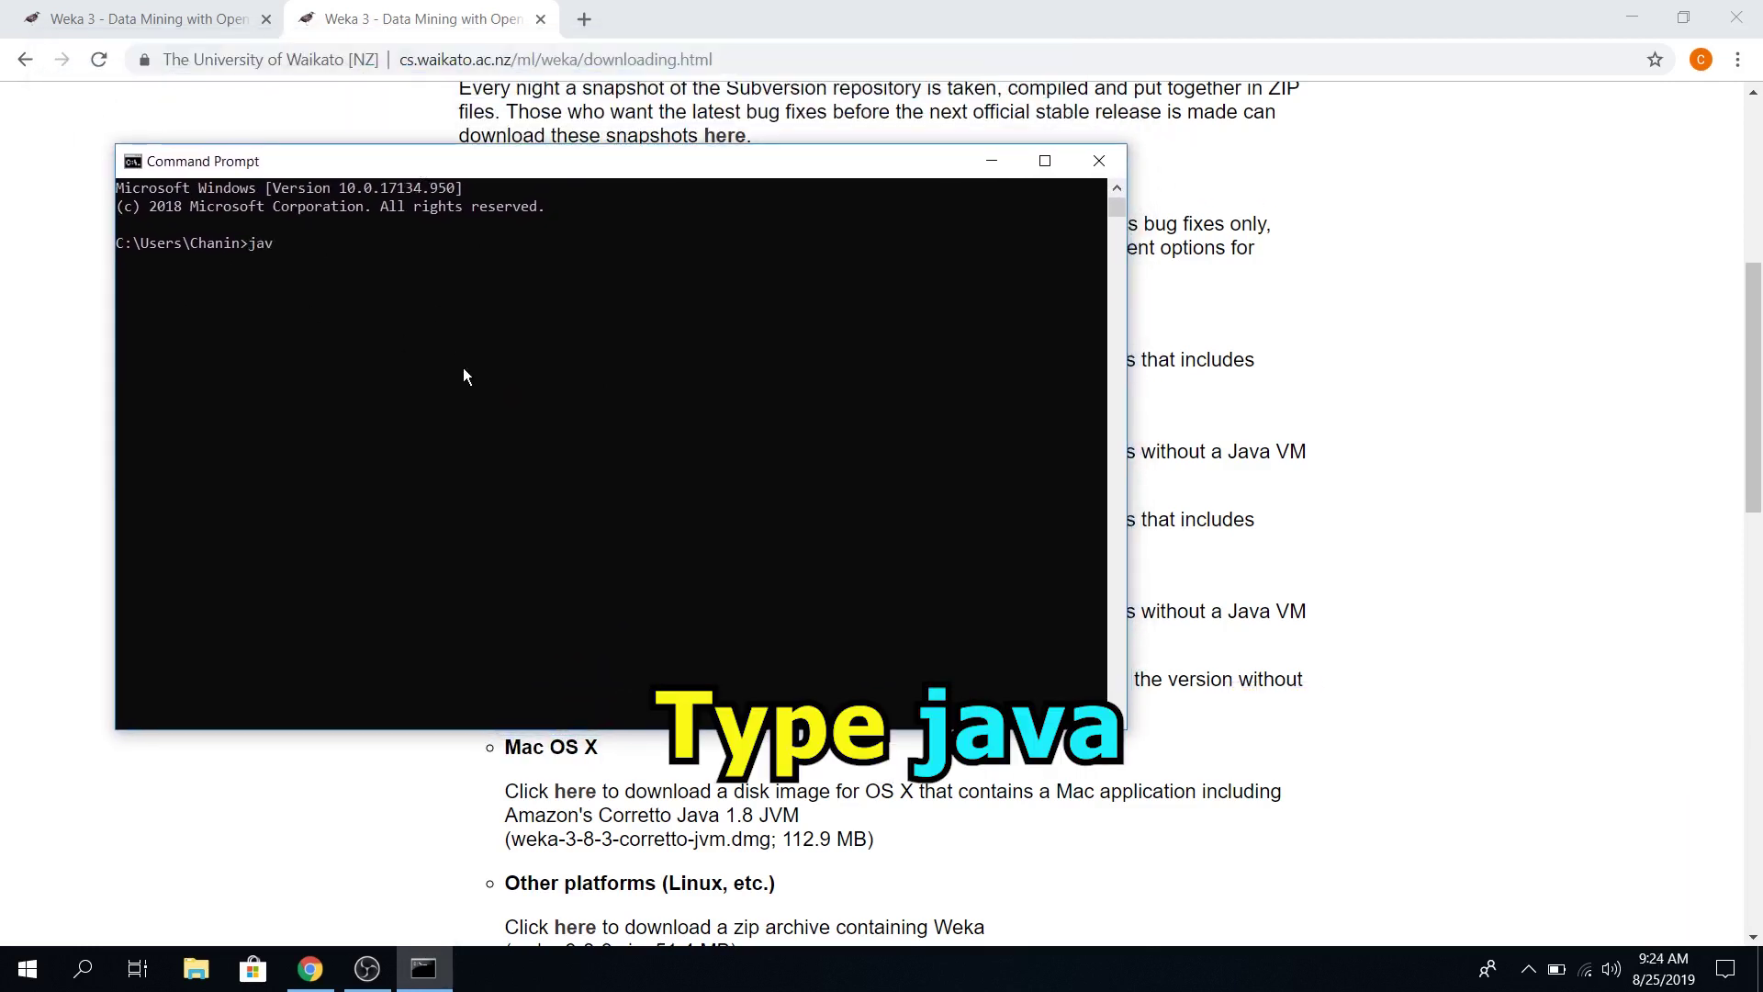
pyautogui.write('a')
pyautogui.press('Return')
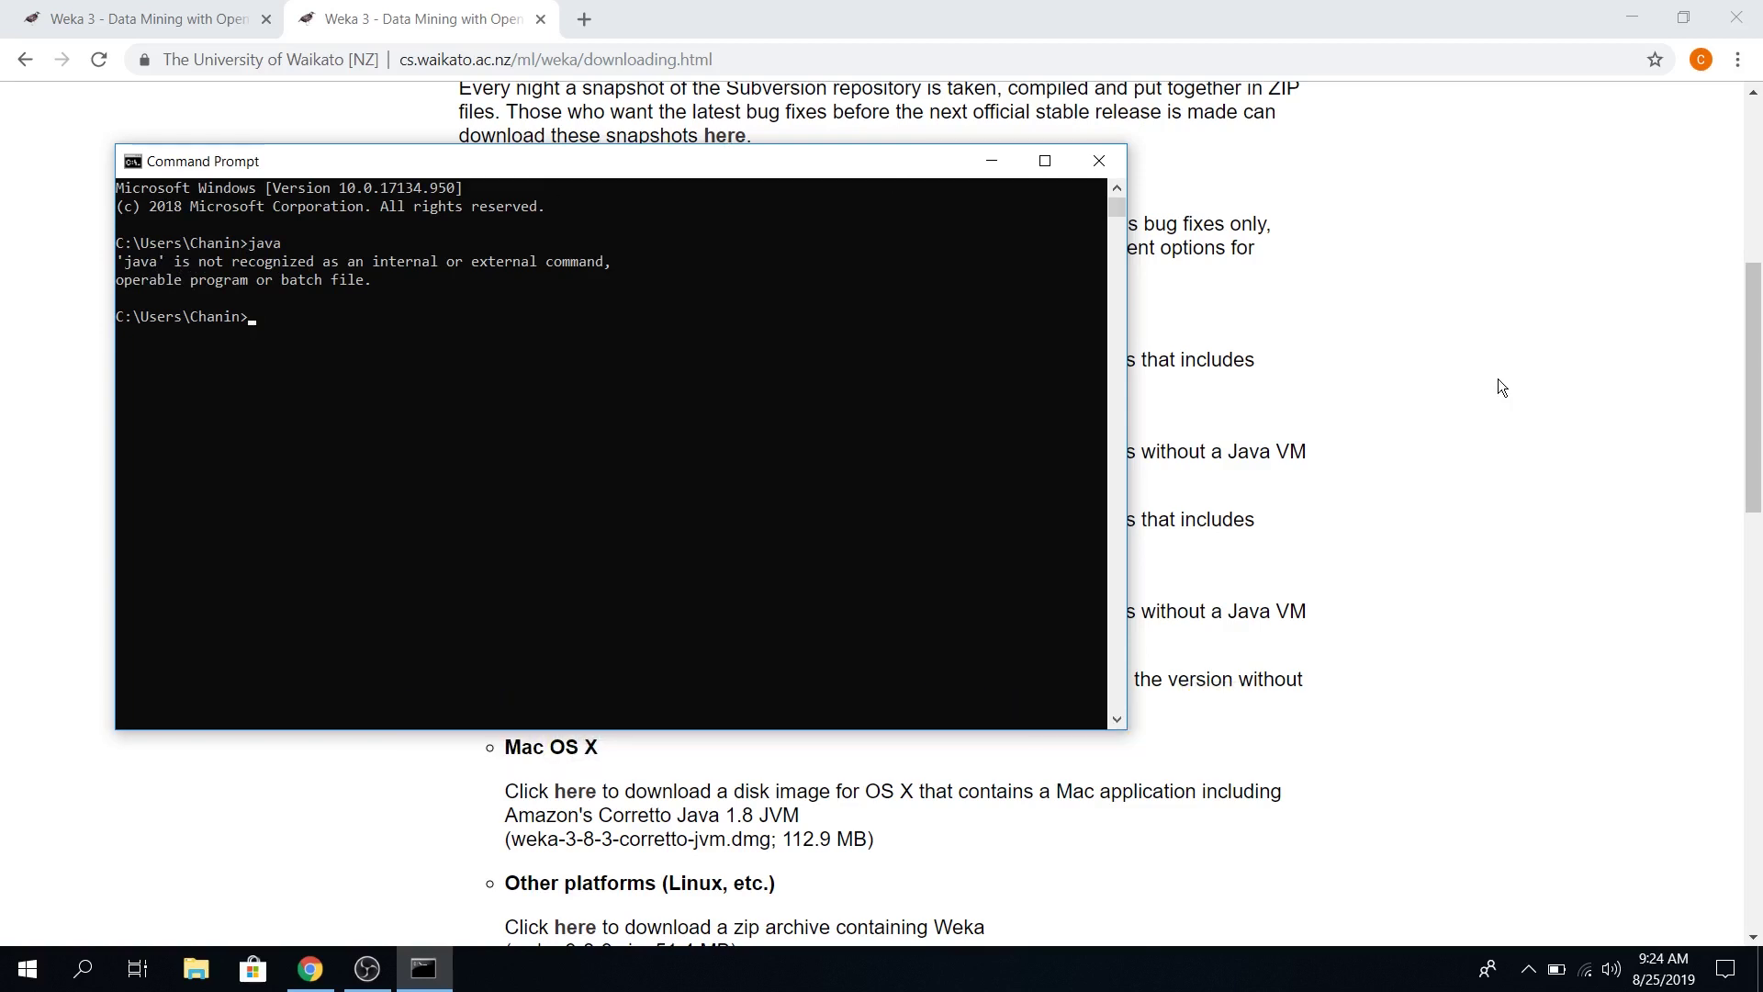
pyautogui.click(1498, 380)
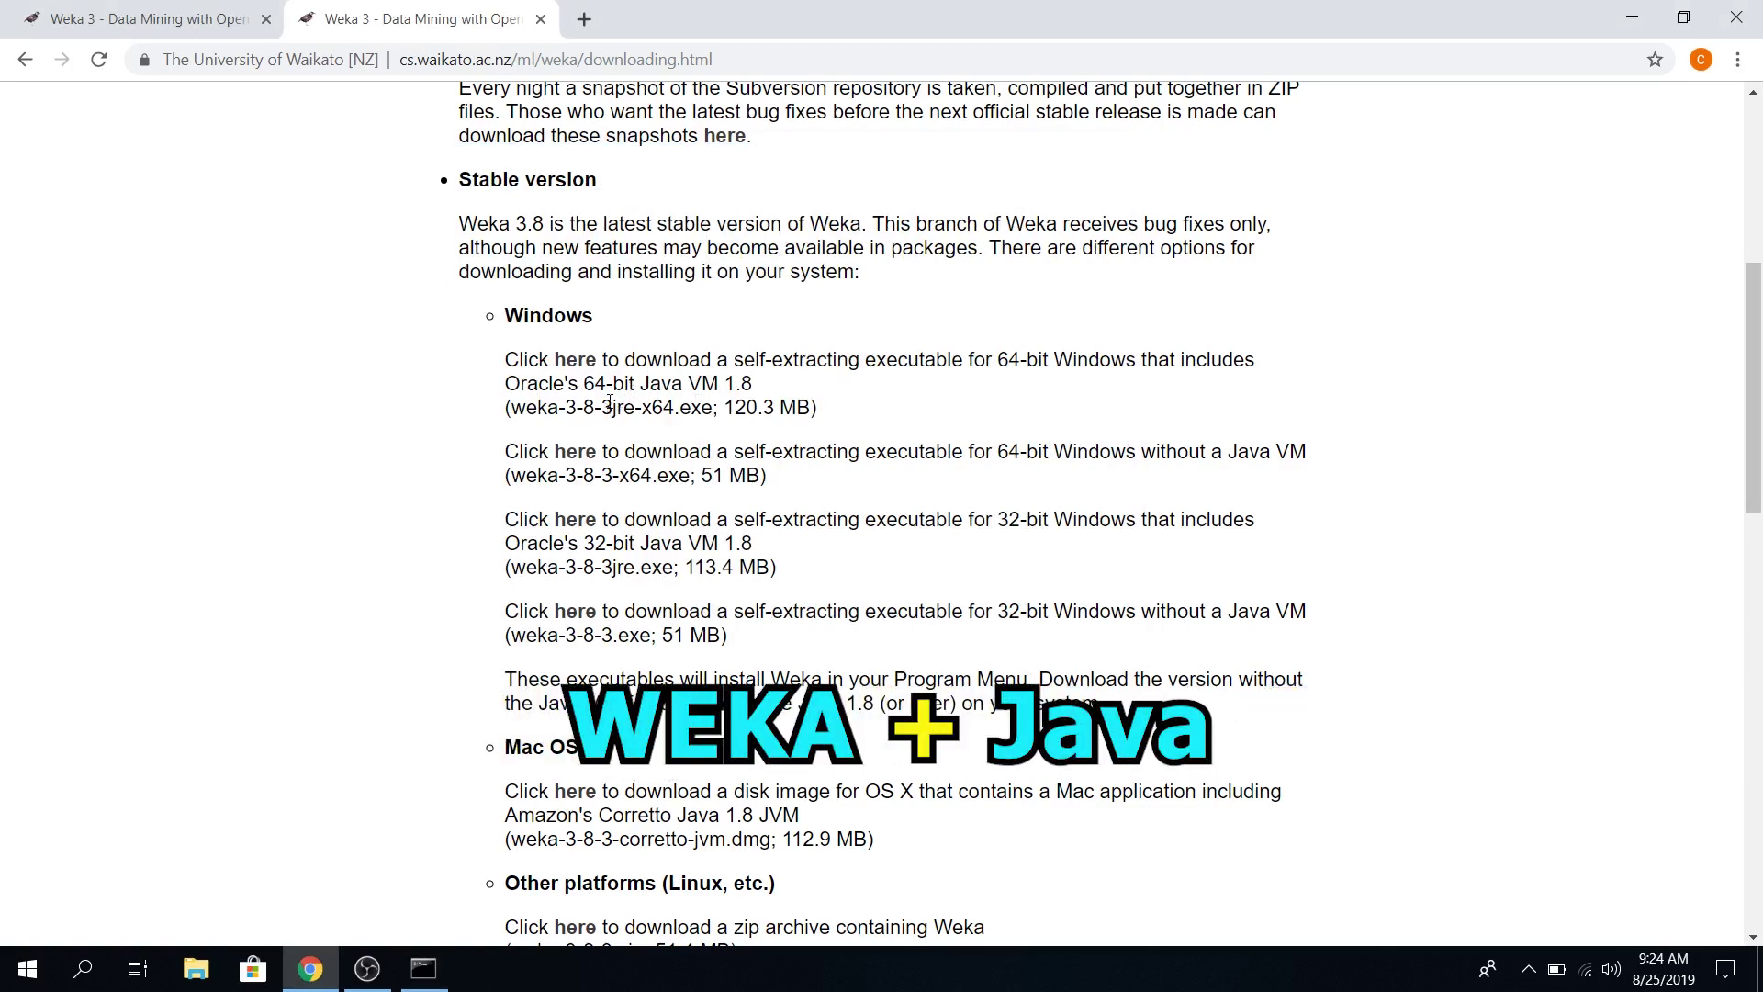
# Highlight the 'jre' part of the weka-3-8-3jre-x64.exe installer name.
pyautogui.moveTo(610, 407); pyautogui.dragTo(650, 407)
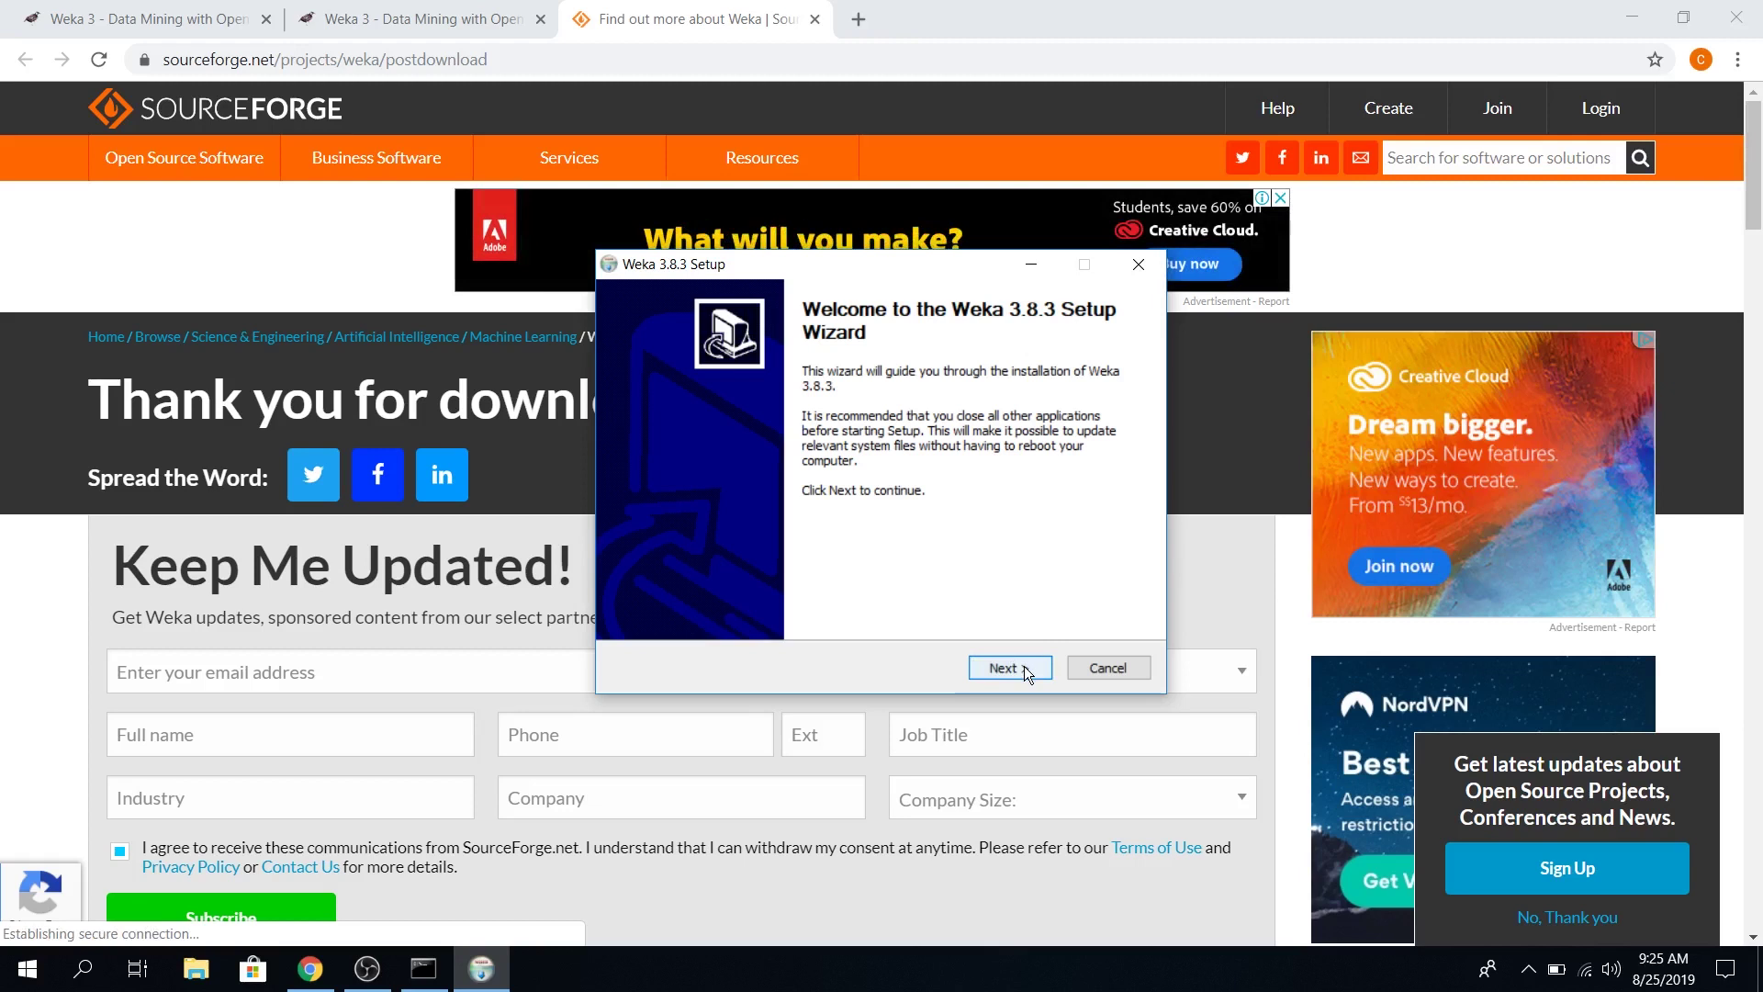
# Accept the licence, keep the default components, location and shortcuts folder, and install.
pyautogui.click(1024, 665)
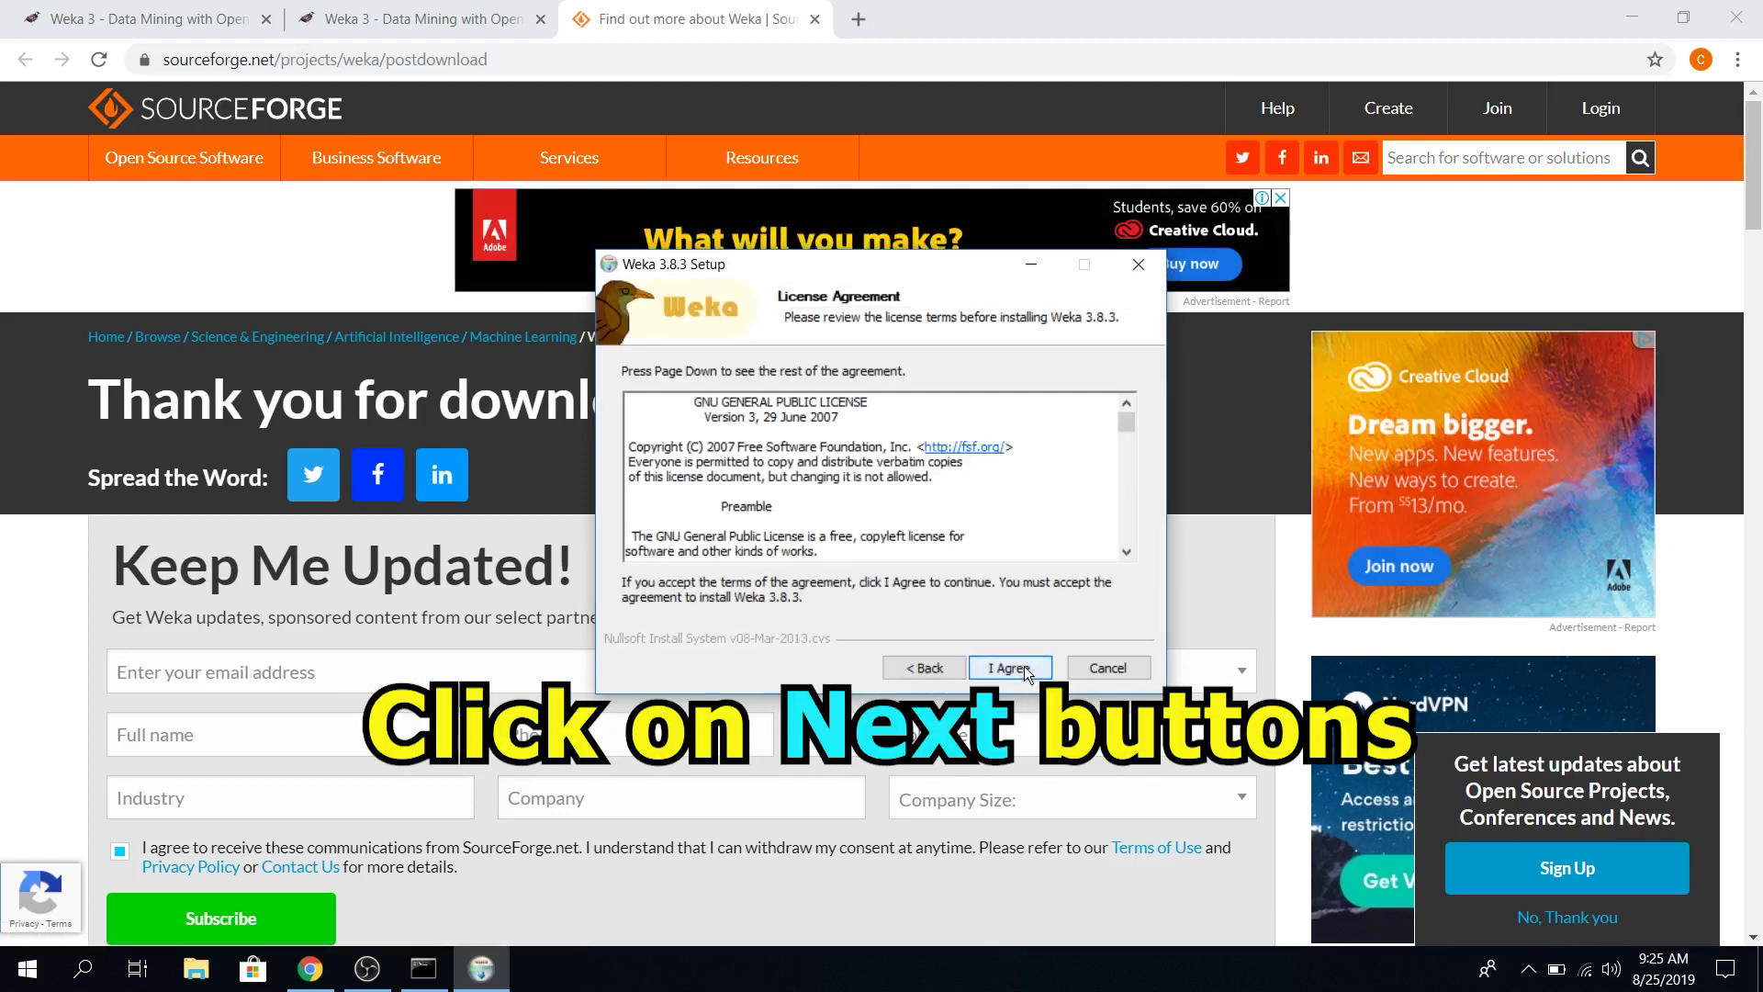
pyautogui.click(1024, 665)
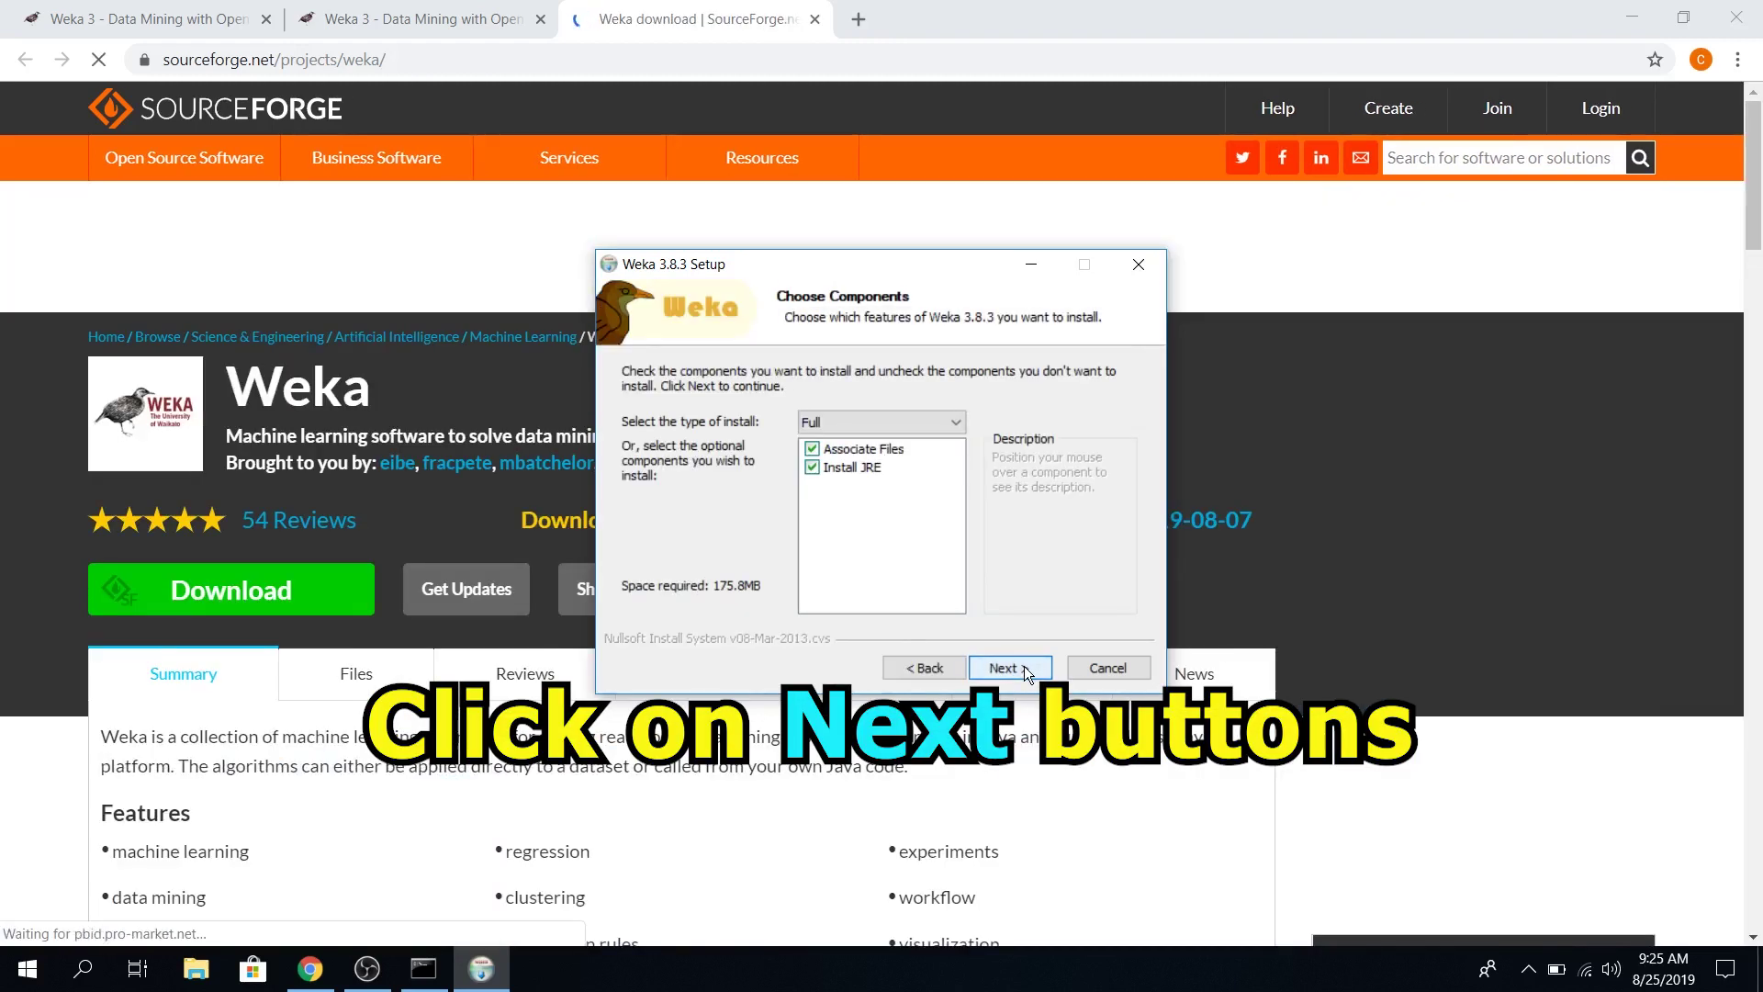
pyautogui.click(1023, 666)
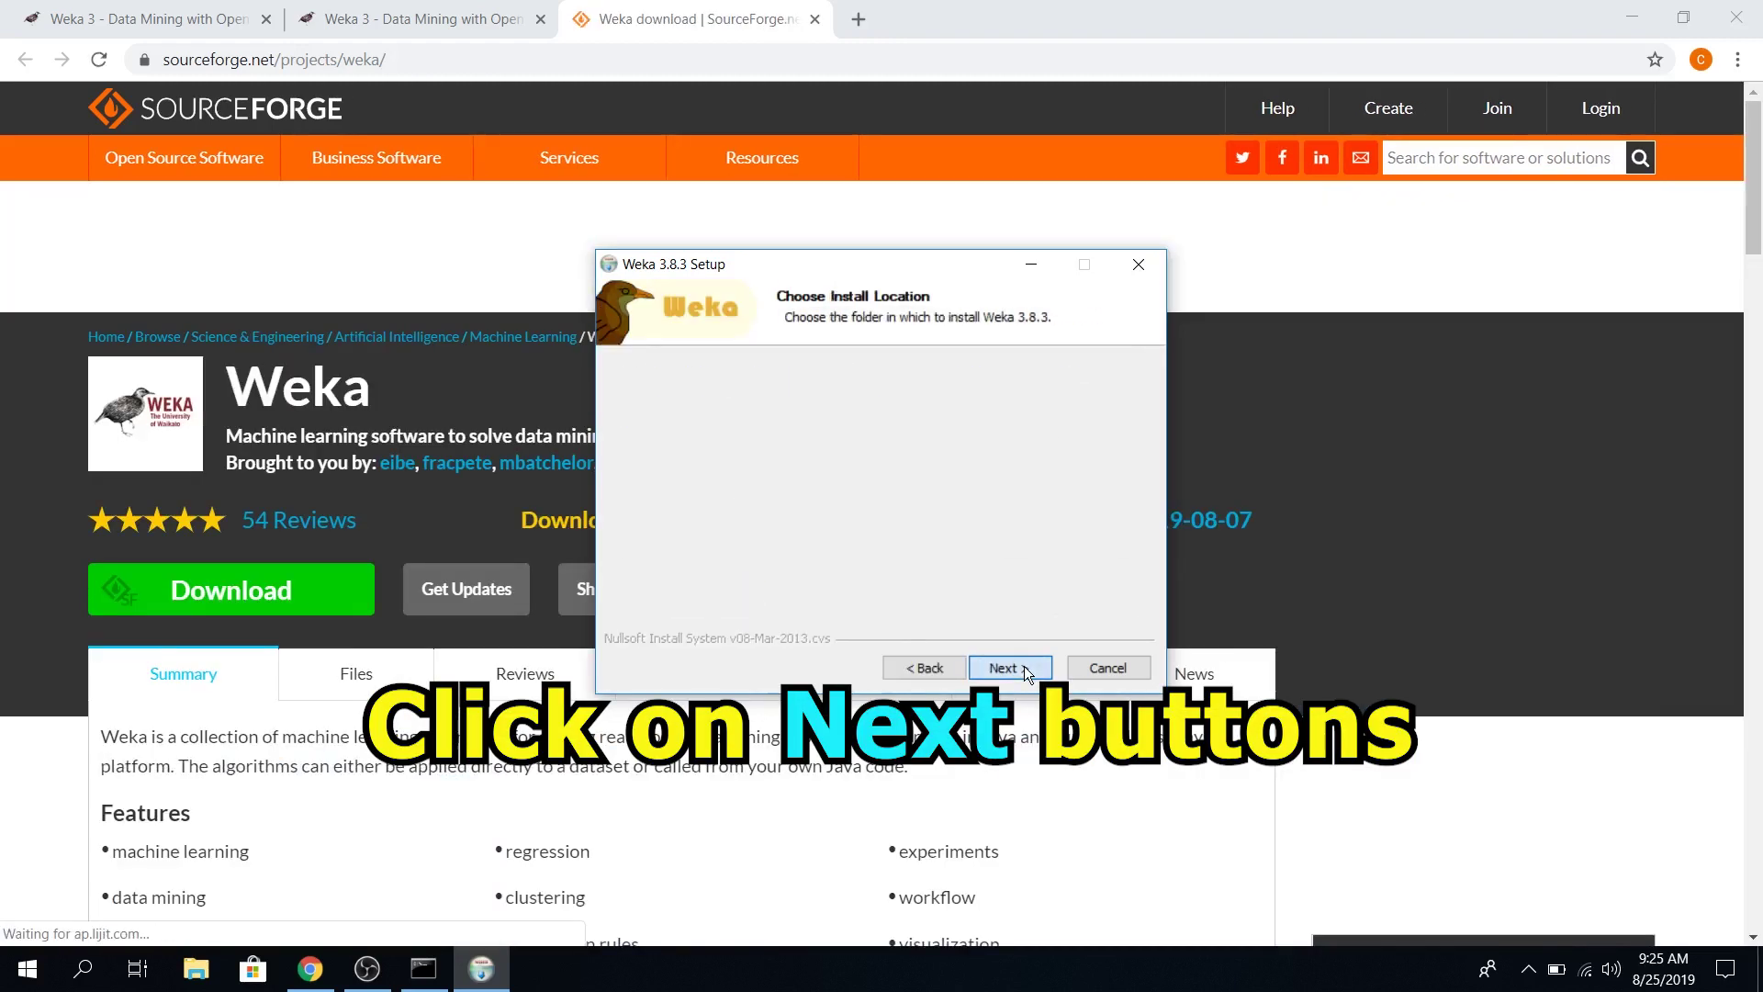
pyautogui.click(1023, 665)
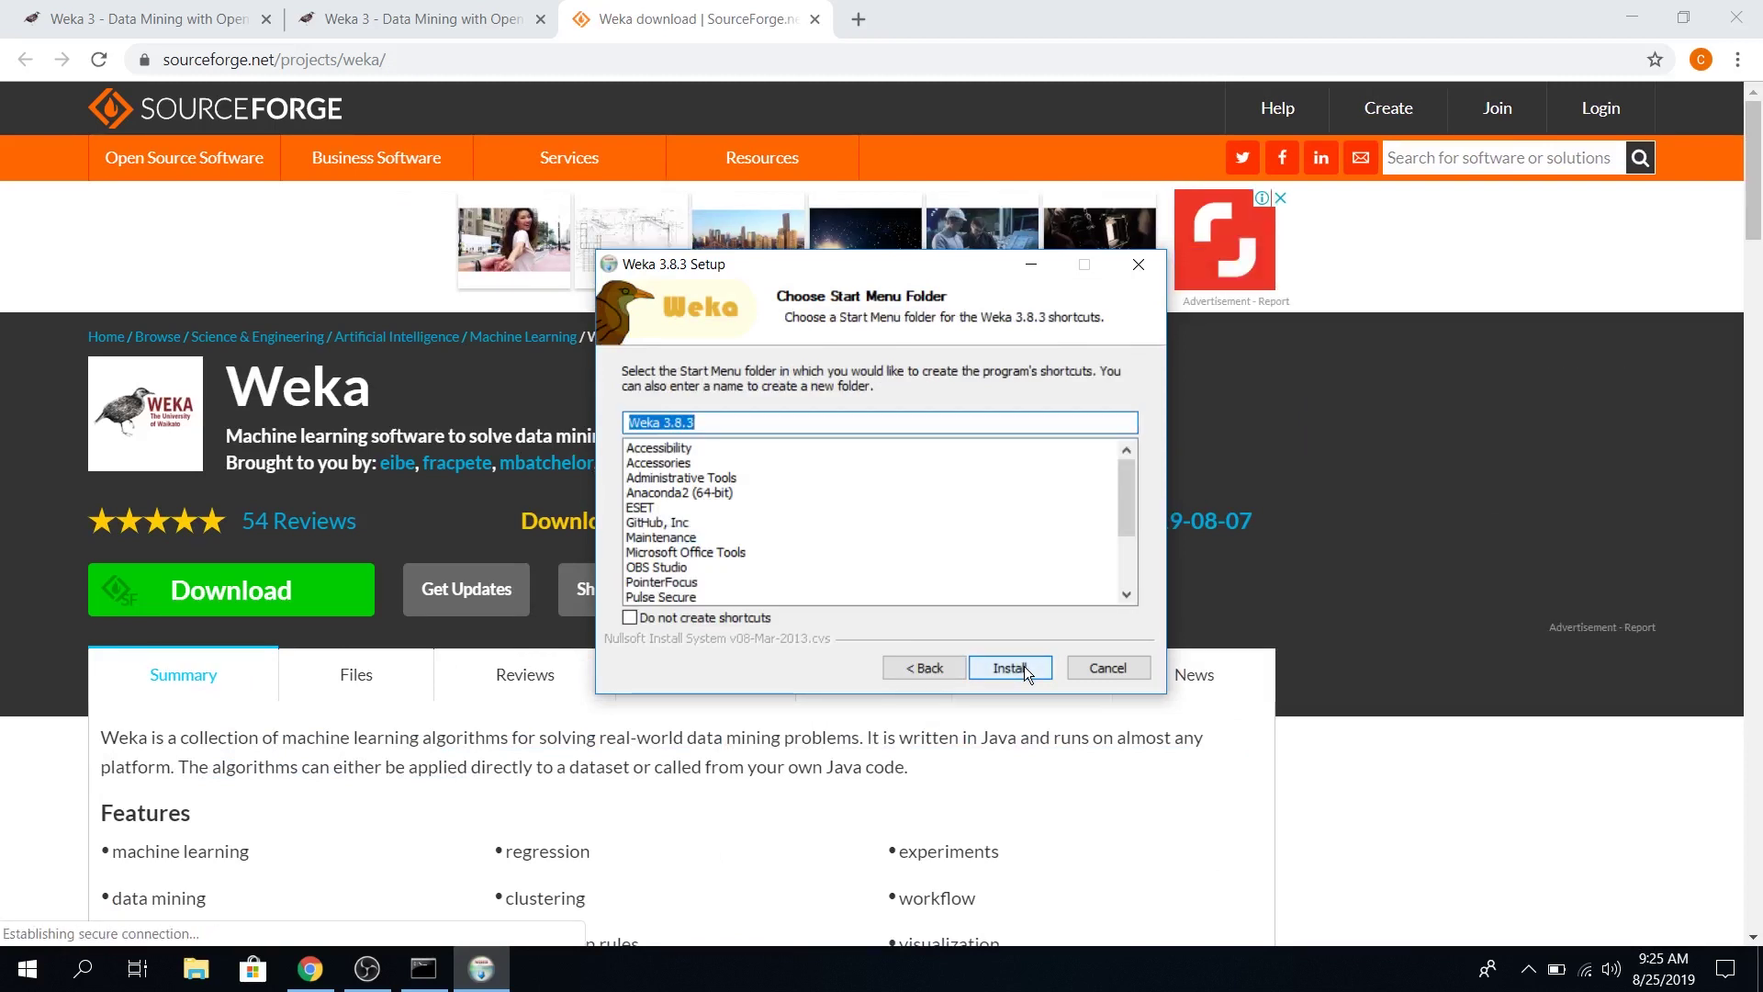
pyautogui.click(1024, 665)
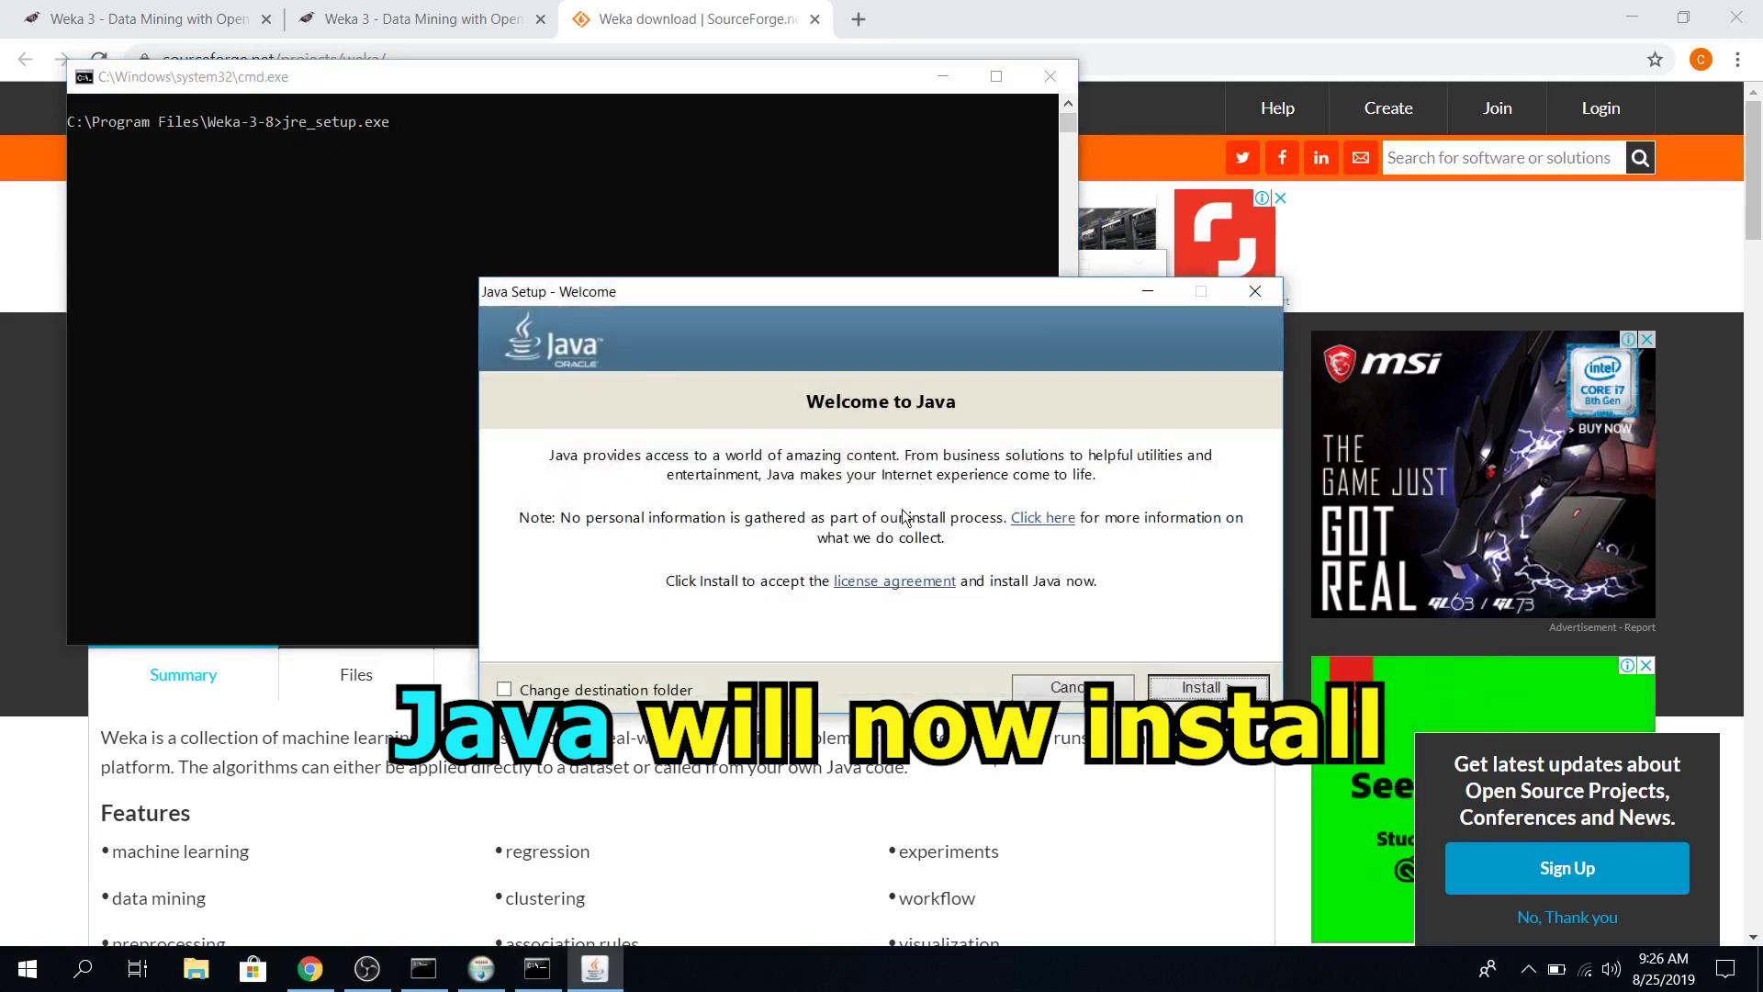
# Install the bundled Java, acknowledge its licence notice, and close the success message.
pyautogui.click(1224, 688)
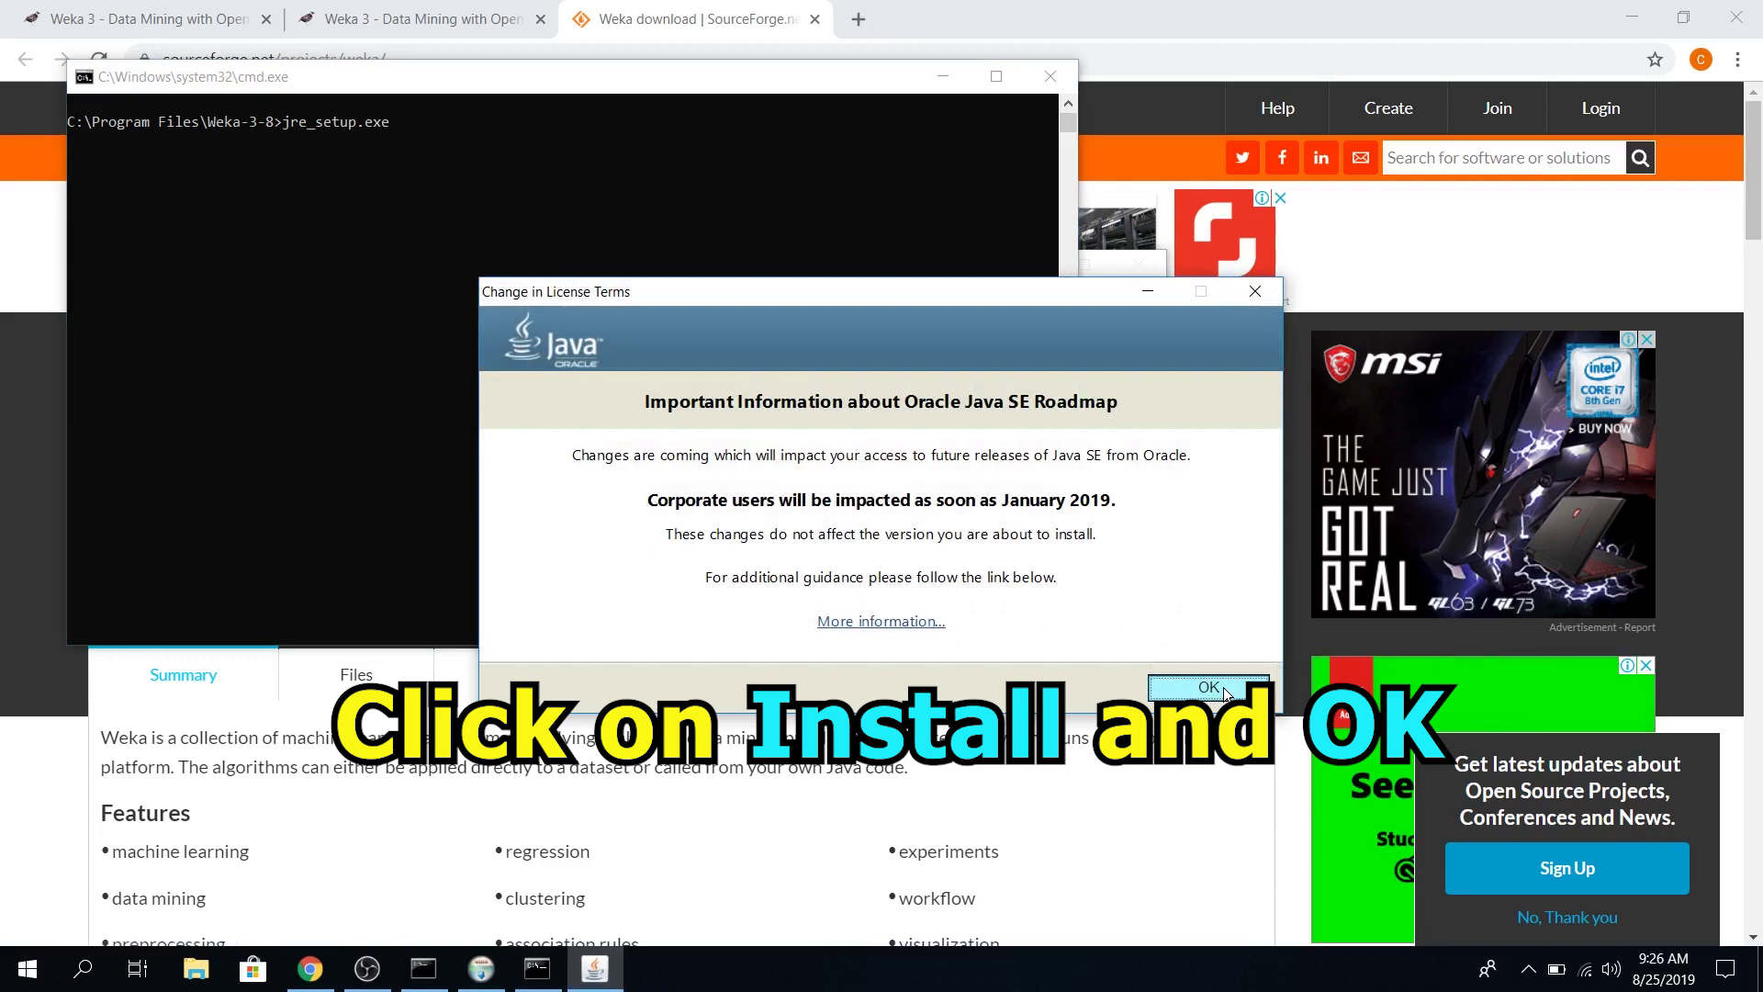
pyautogui.click(1223, 689)
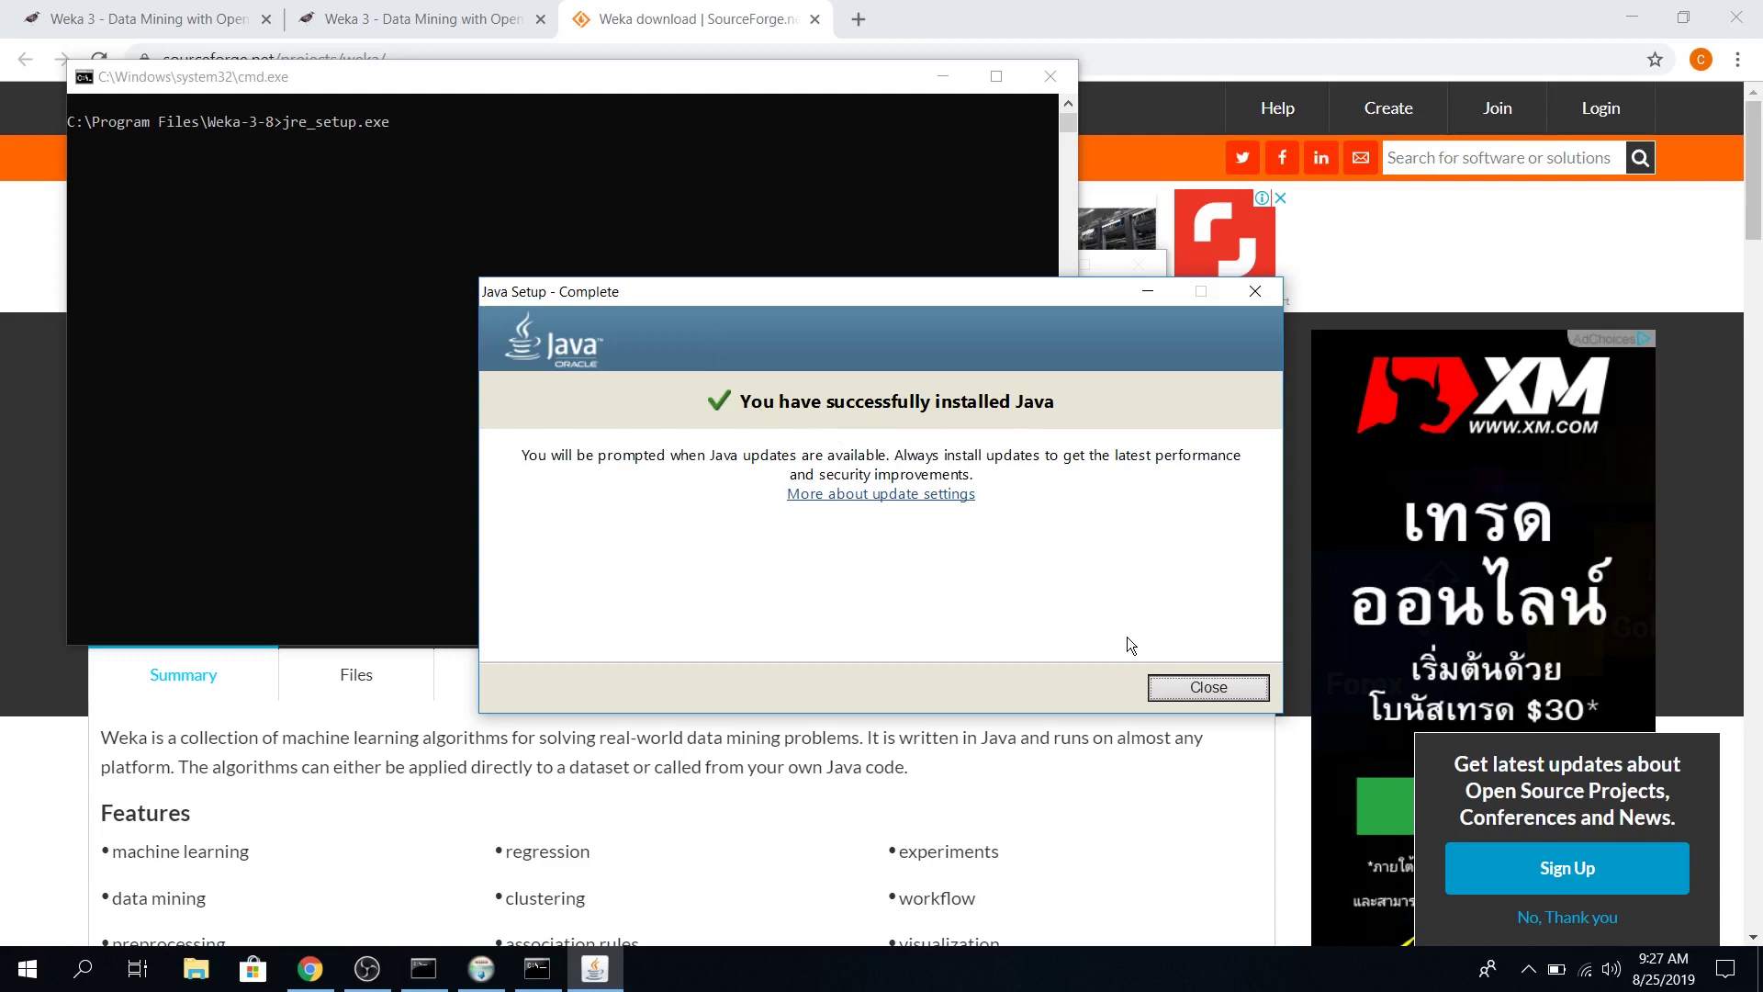
pyautogui.click(1180, 689)
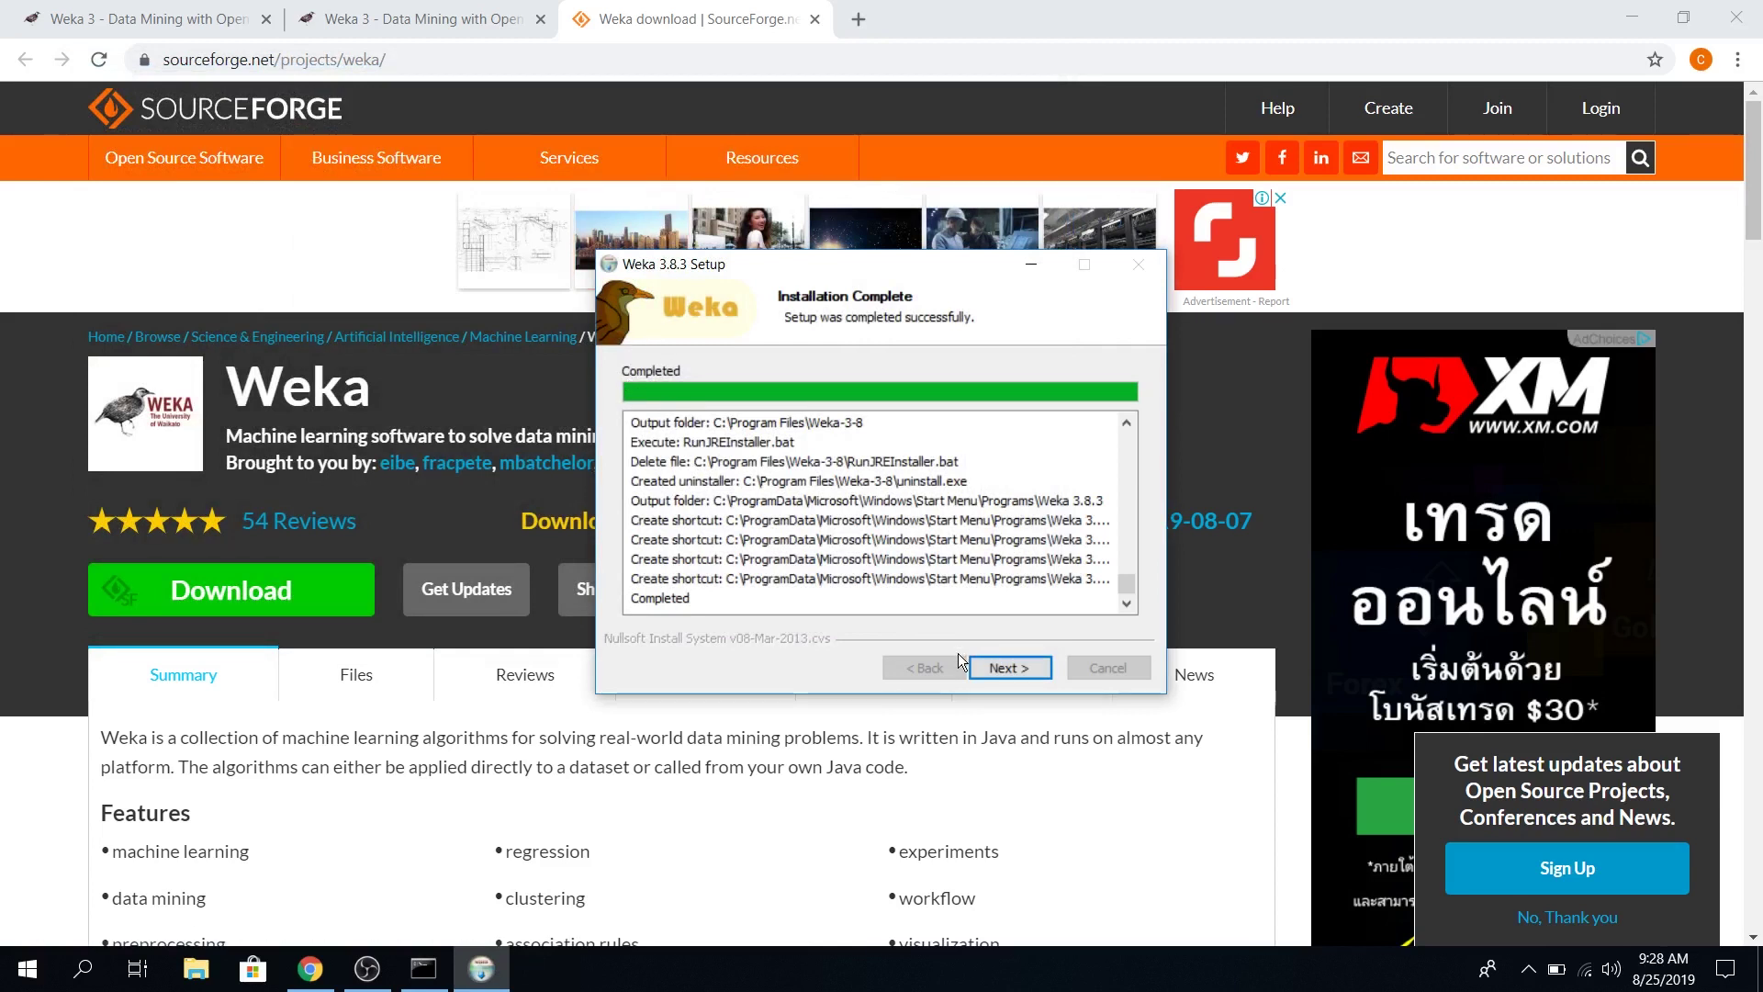
# Move past Installation Complete to the last Weka setup page, leaving Start Weka checked.
pyautogui.click(1013, 668)
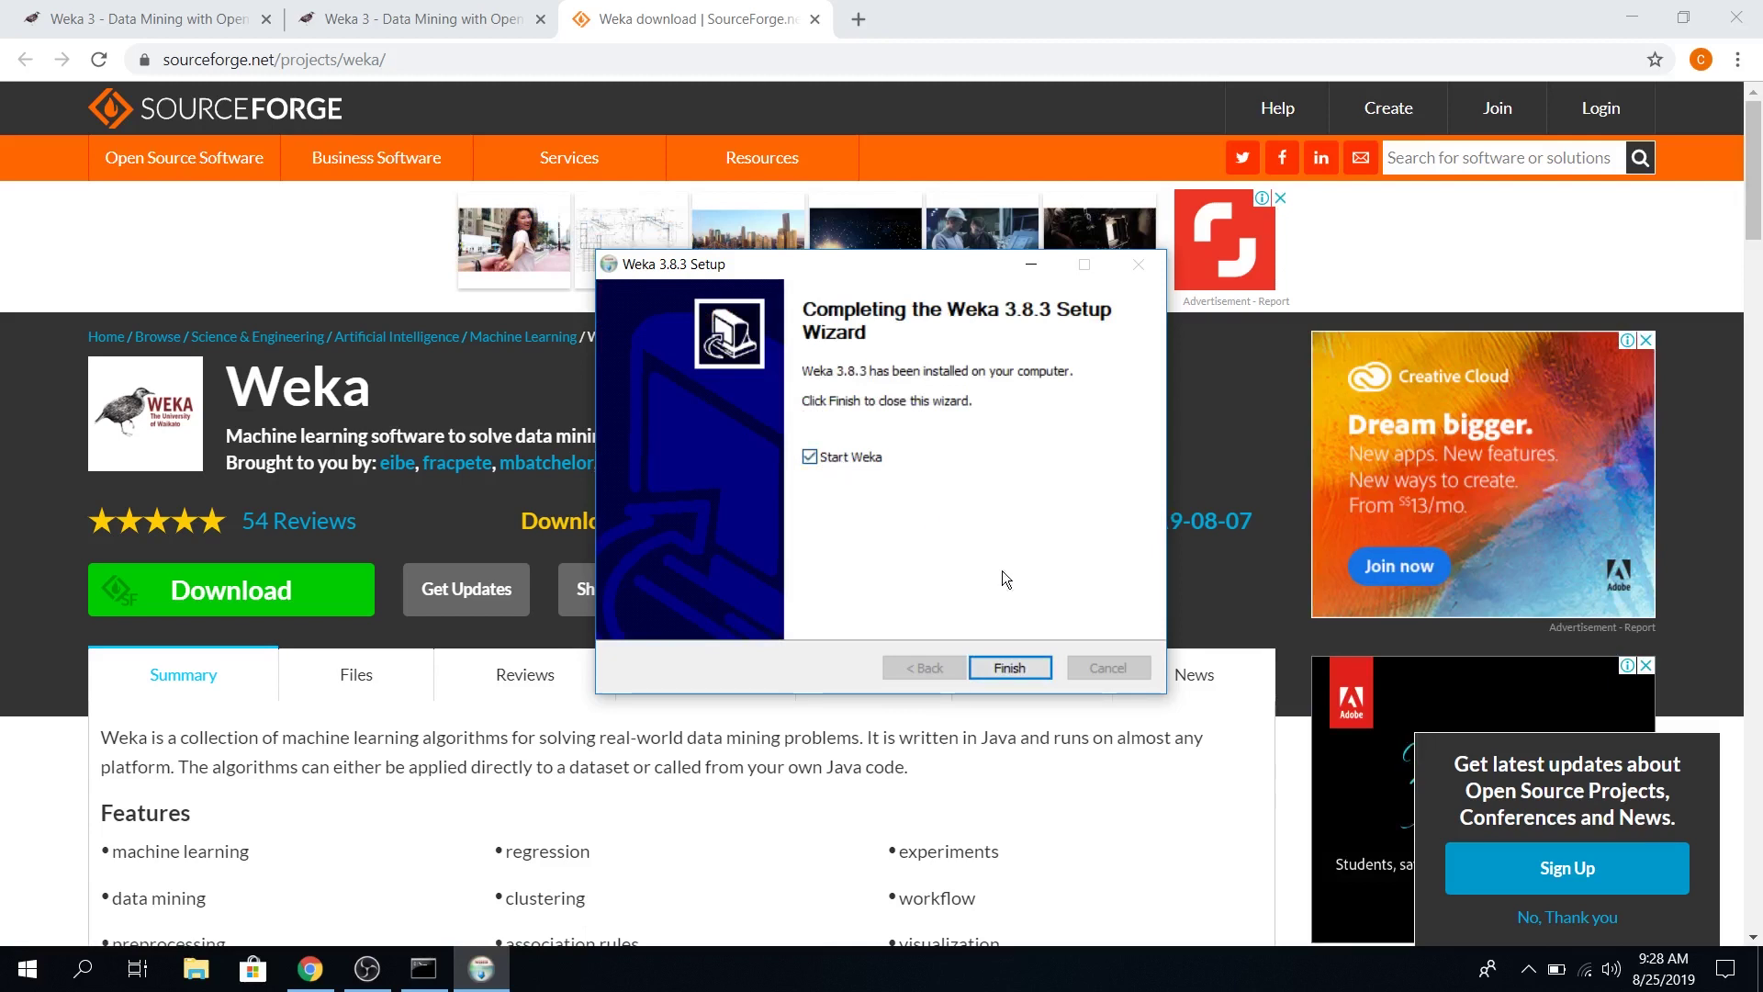
# Click Finish to close the Weka 3.8.3 setup wizard.
pyautogui.click(1002, 667)
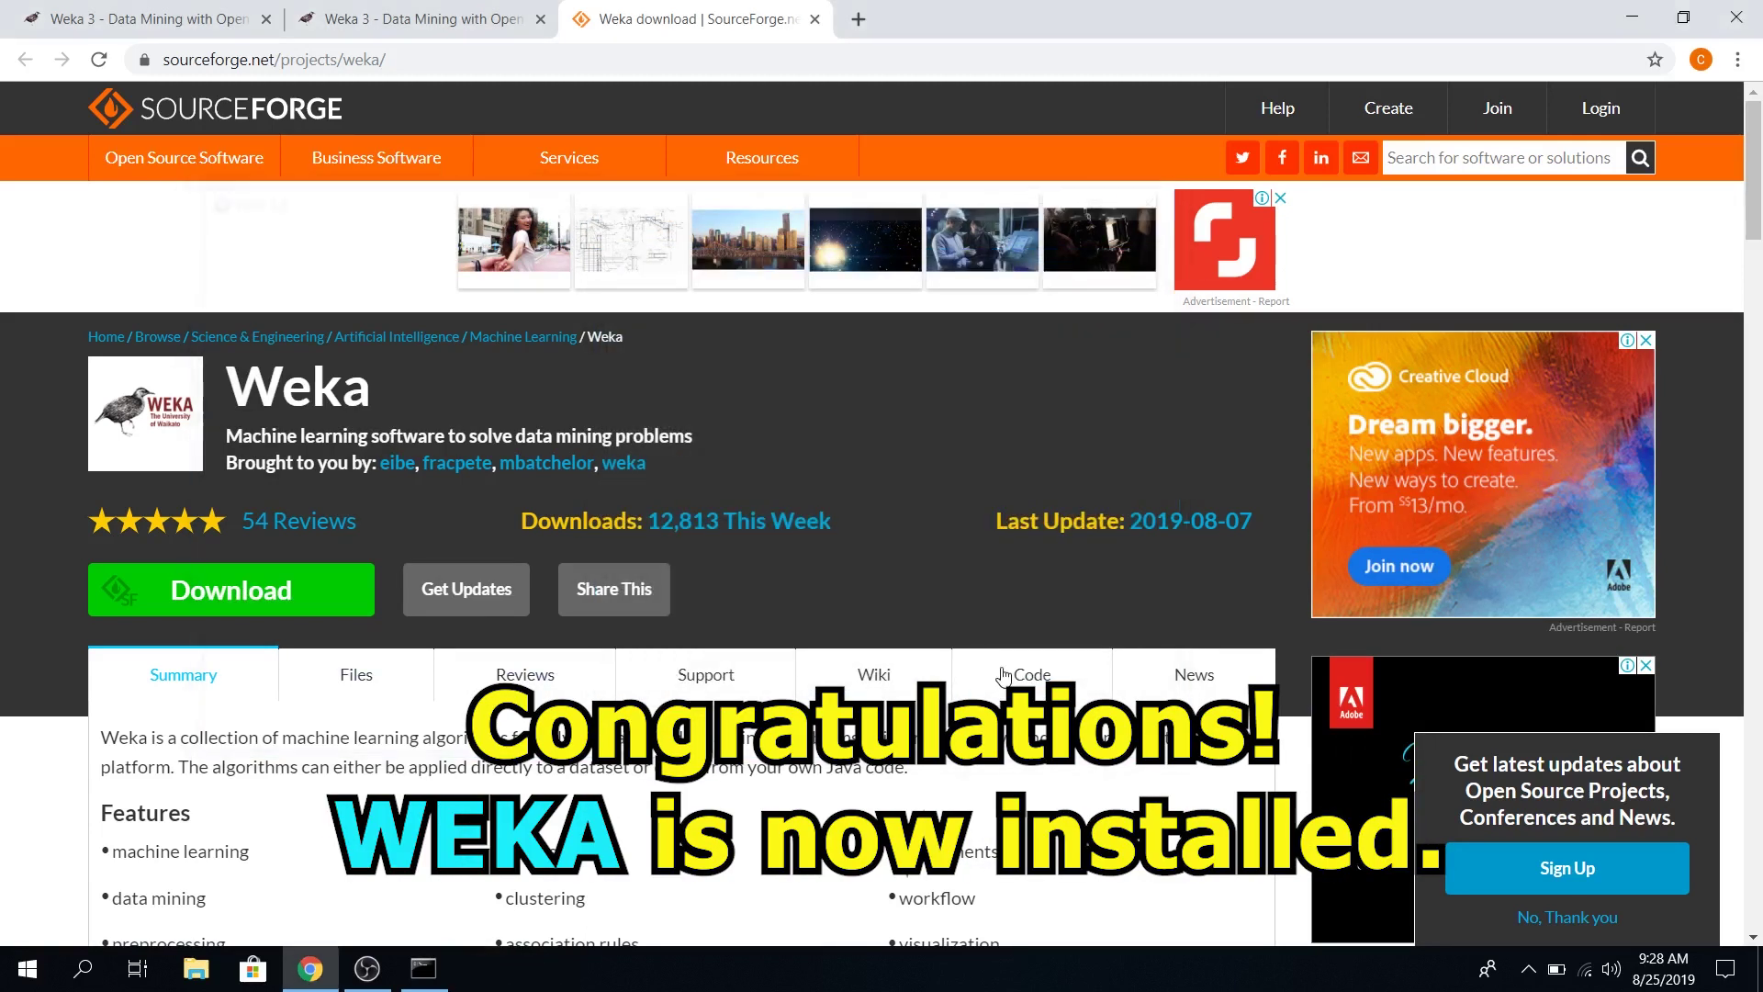